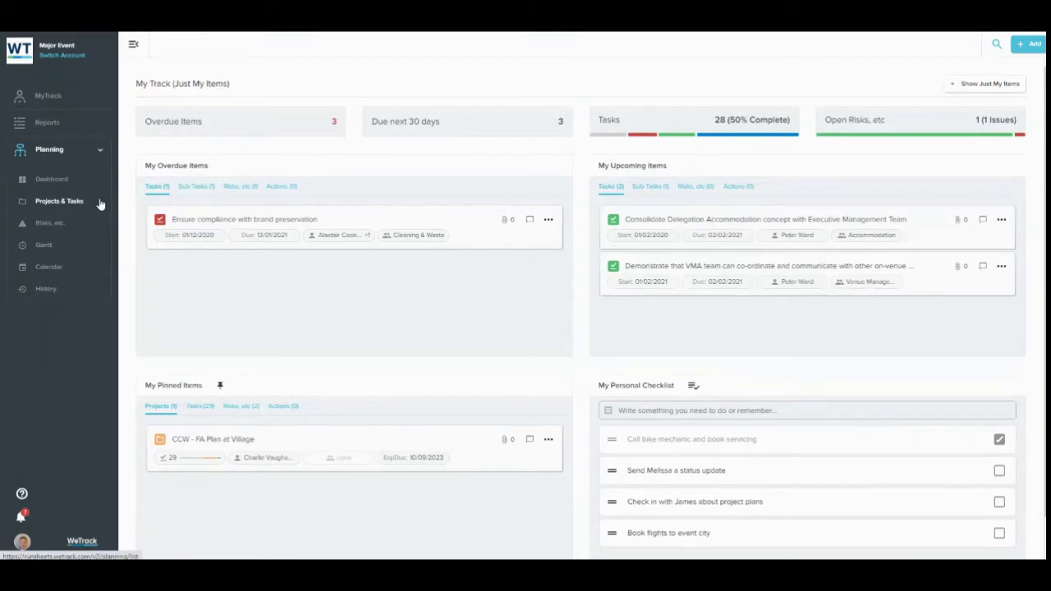
Open the Projects & Tasks list and view the filters that can be added.
{"action": "left_click", "coordinate": [102, 203]}
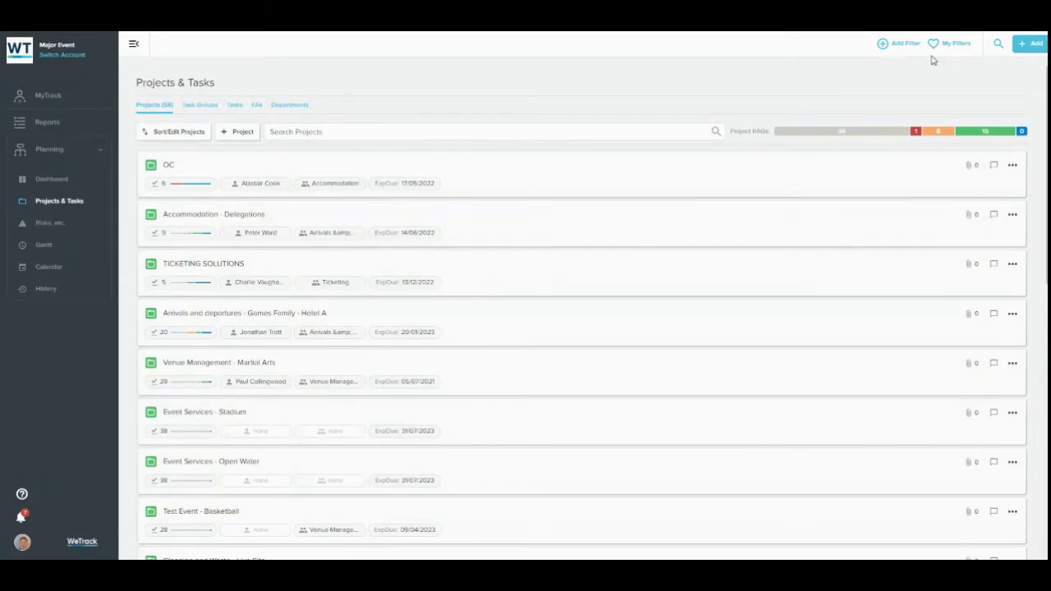
{"action": "left_click", "coordinate": [906, 44]}
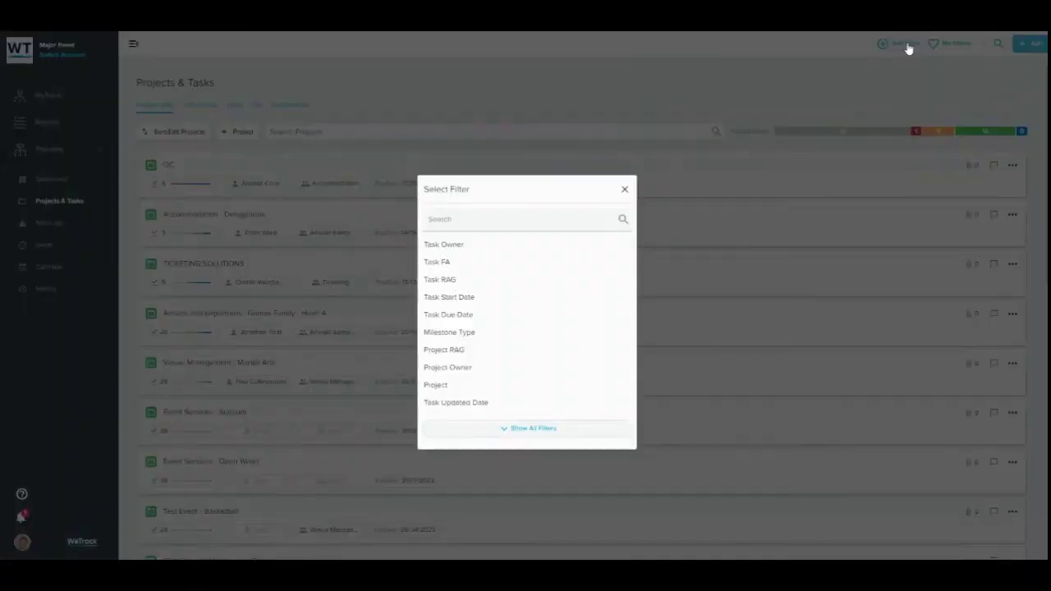
{"action": "left_click", "coordinate": [624, 189]}
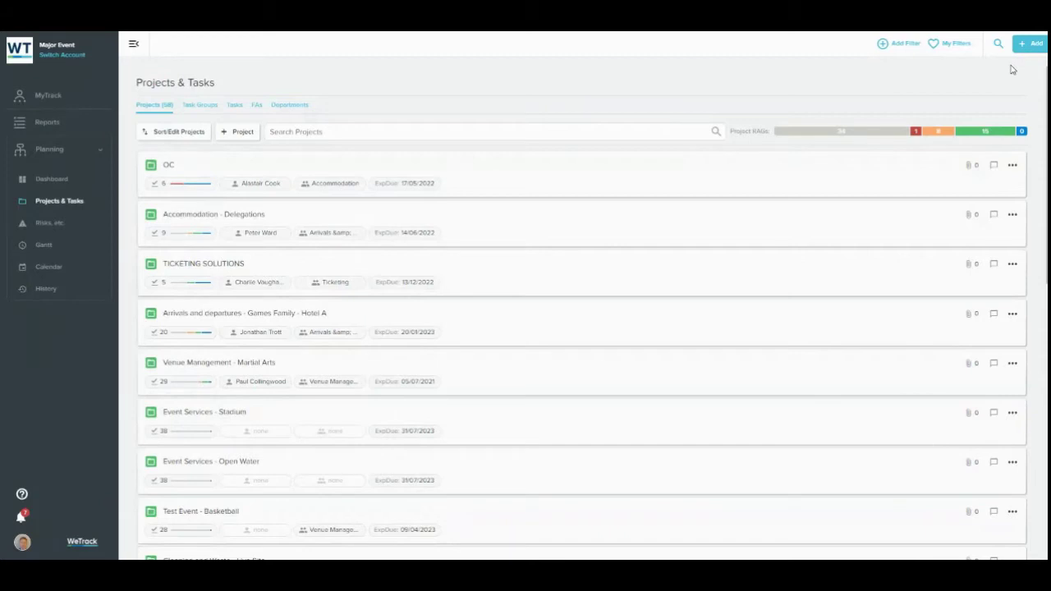
Add a new task titled "task title here" to the General task group of the Accommodation - Delegations project and save it.
{"action": "left_click", "coordinate": [1023, 49]}
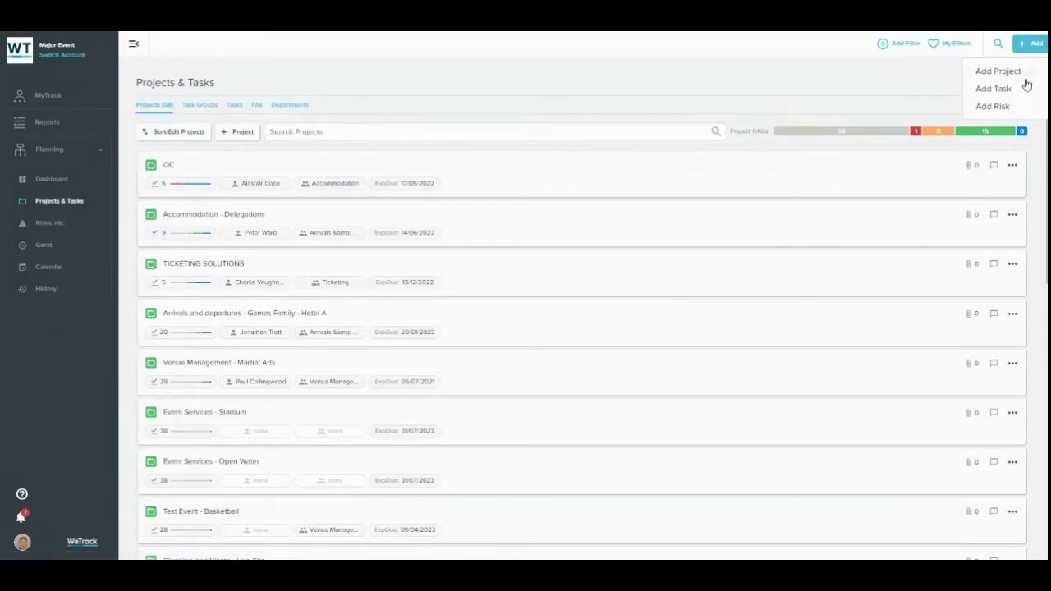
{"action": "left_click", "coordinate": [1003, 94]}
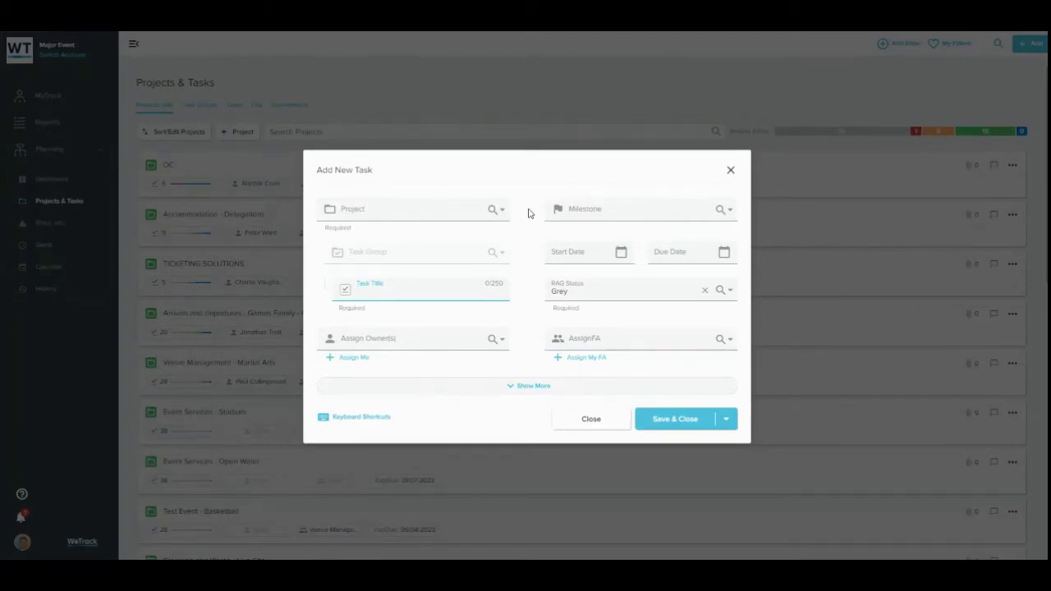
{"action": "left_click", "coordinate": [450, 211]}
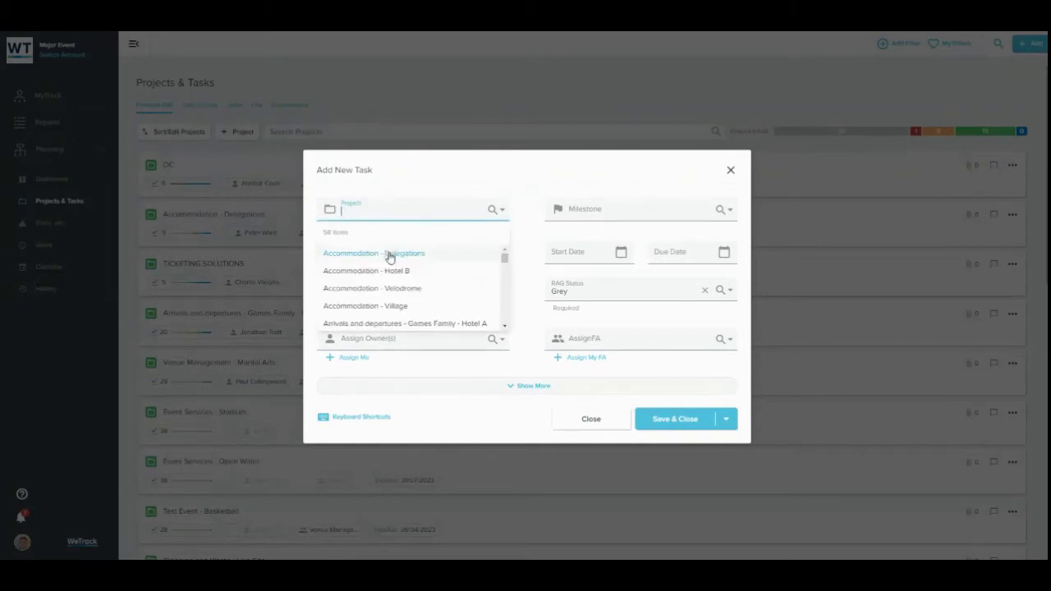
{"action": "left_click", "coordinate": [389, 254]}
{"action": "left_click", "coordinate": [432, 254]}
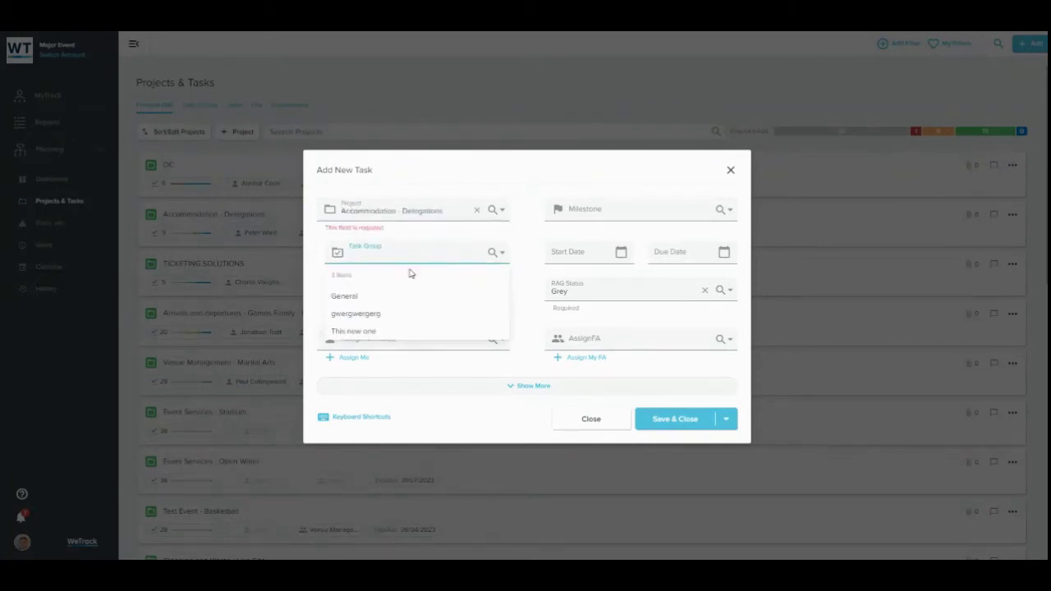
{"action": "left_click", "coordinate": [377, 298]}
{"action": "left_click", "coordinate": [390, 292]}
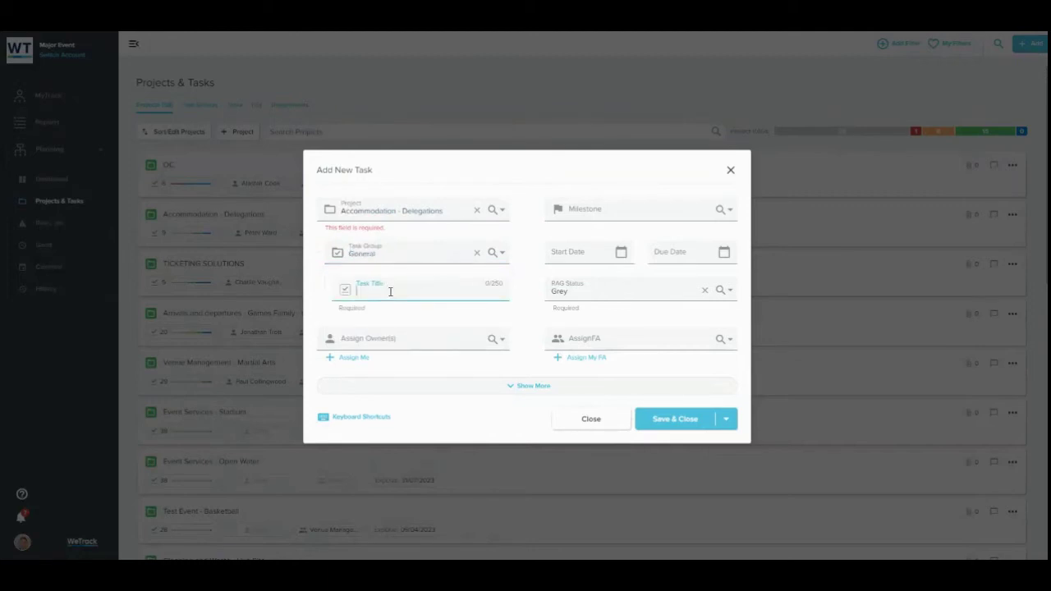
{"action": "type", "text": "task title here"}
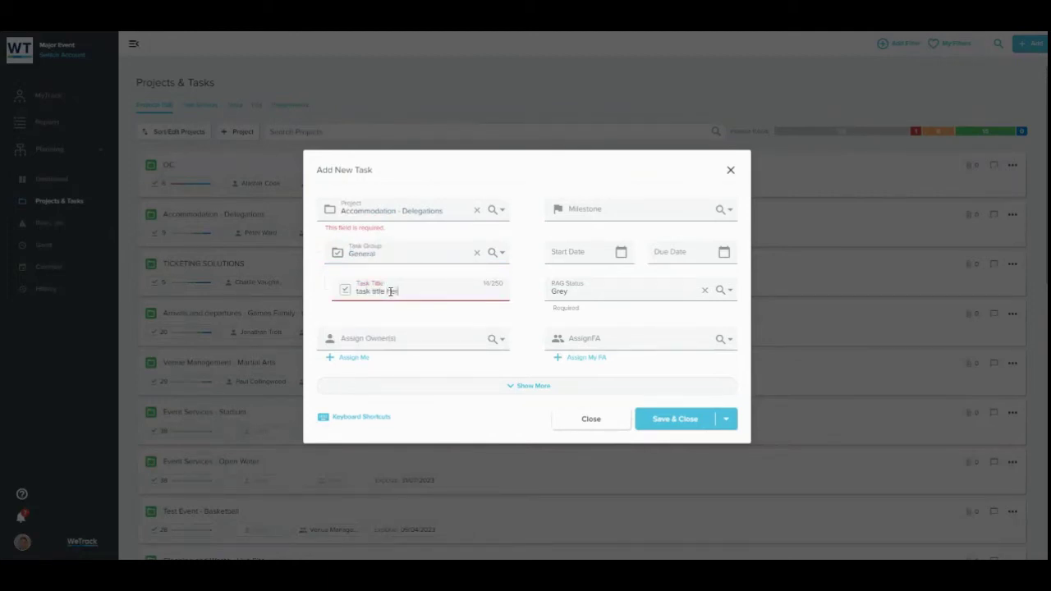
{"action": "left_click", "coordinate": [670, 421]}
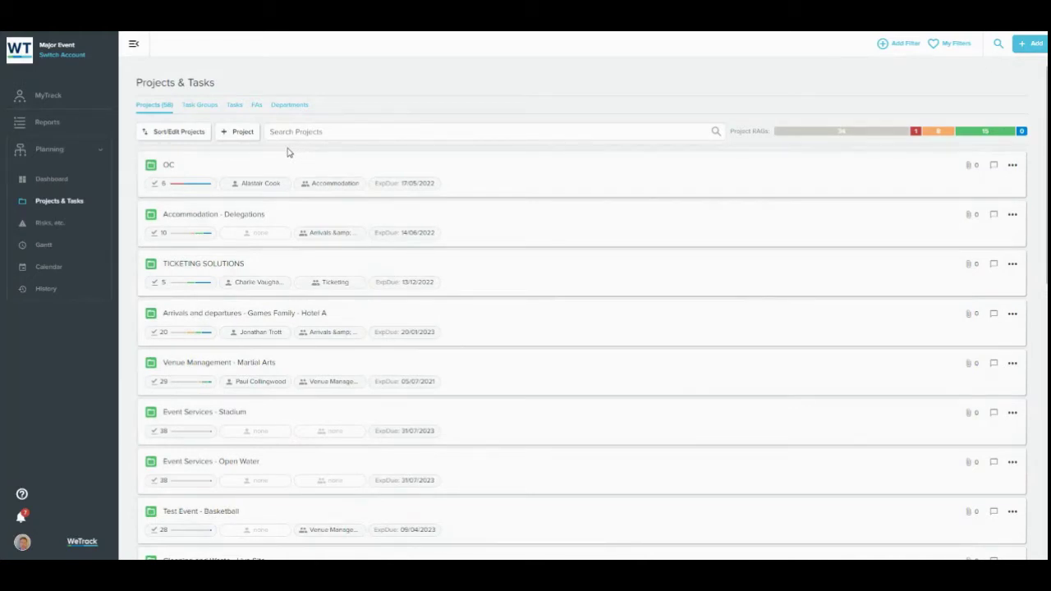
View the new project form without creating anything, and return to the MyTrack overview.
{"action": "left_click", "coordinate": [249, 133]}
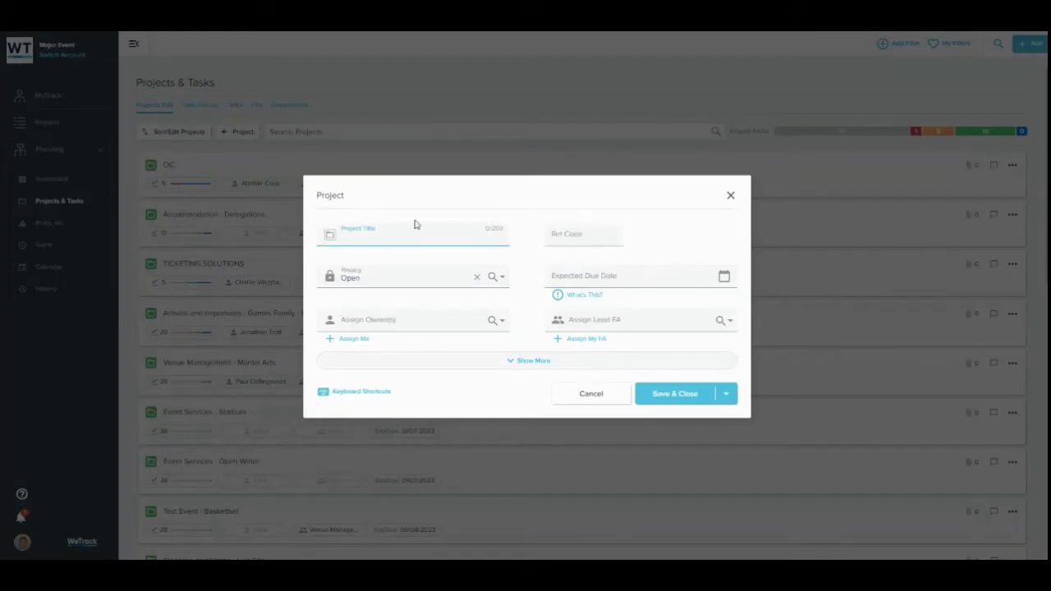
{"action": "left_click", "coordinate": [124, 170]}
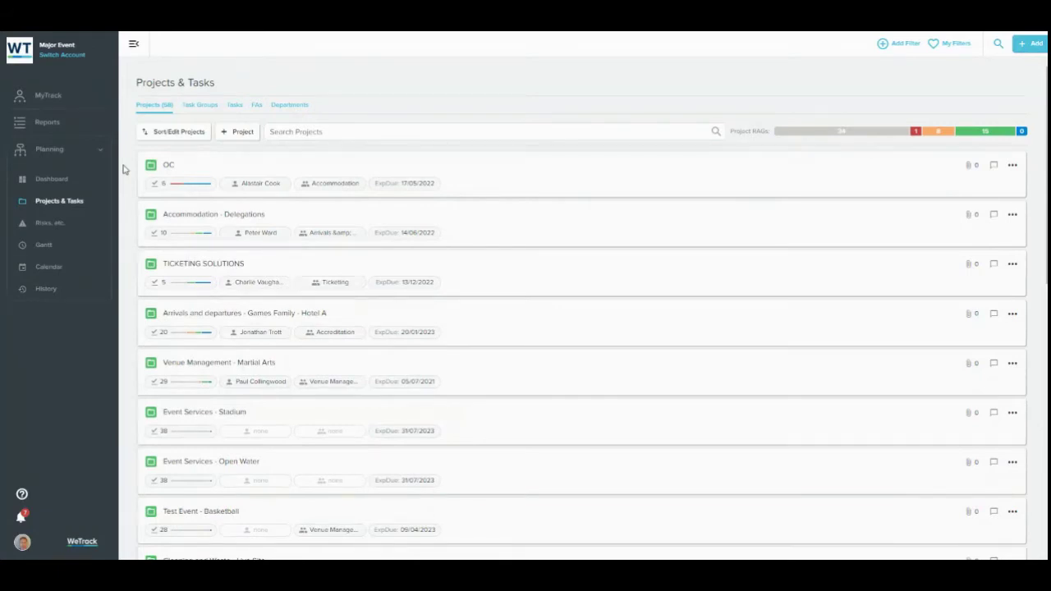
{"action": "left_click", "coordinate": [90, 102]}
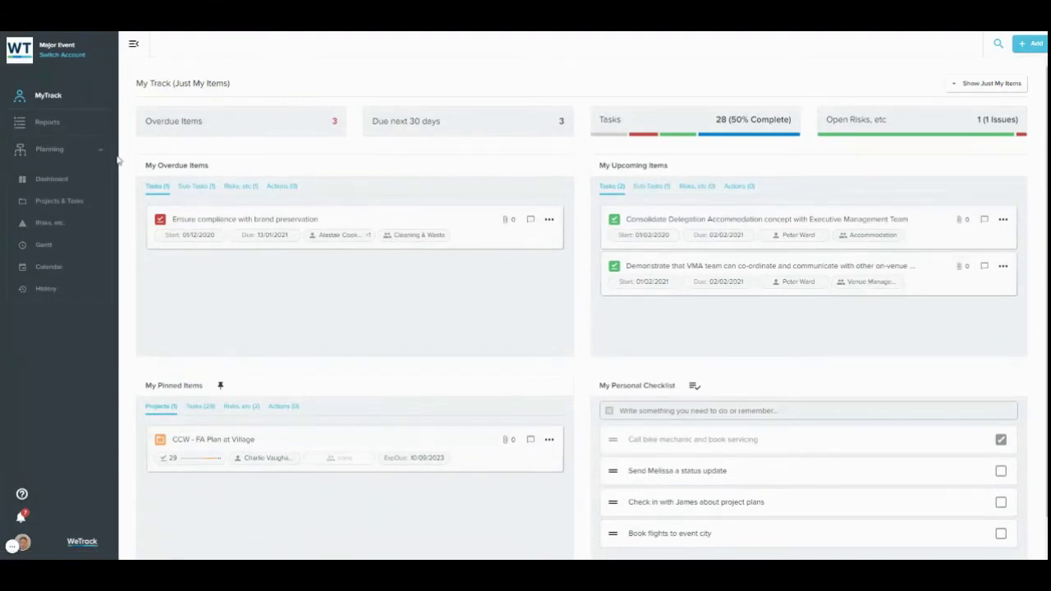
Open the project "Arrivals and departures - Games Family - Hotel A" and review its task groups and tasks.
{"action": "left_click", "coordinate": [100, 202]}
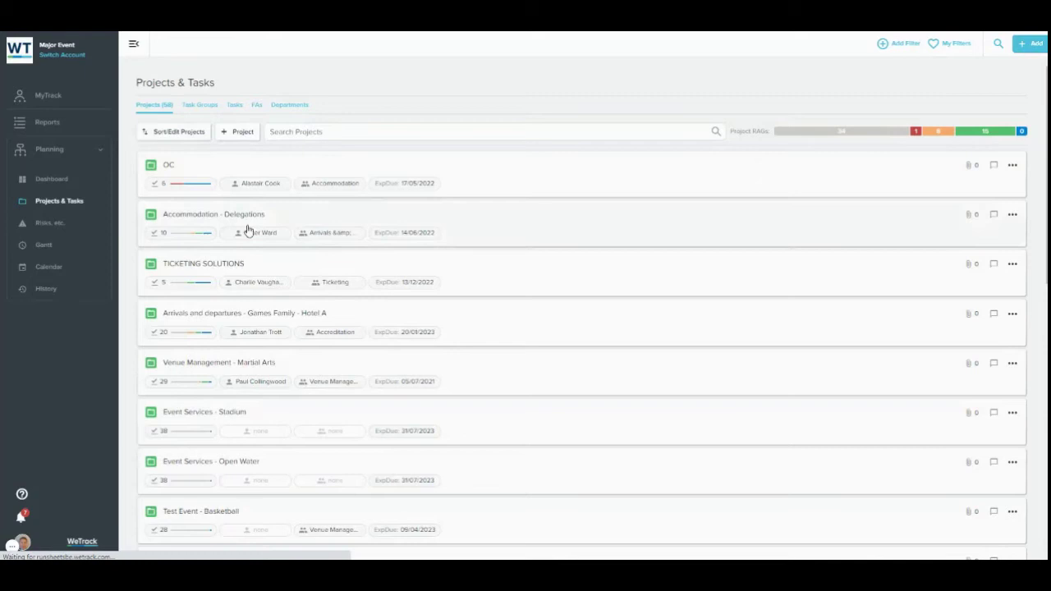
{"action": "left_click", "coordinate": [245, 317]}
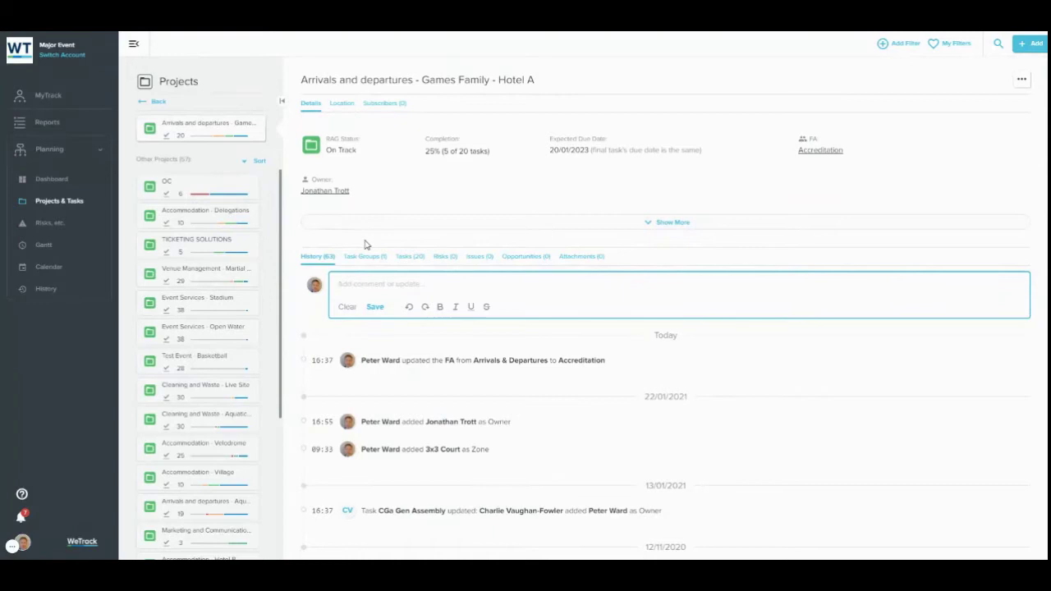
{"action": "left_click", "coordinate": [368, 257]}
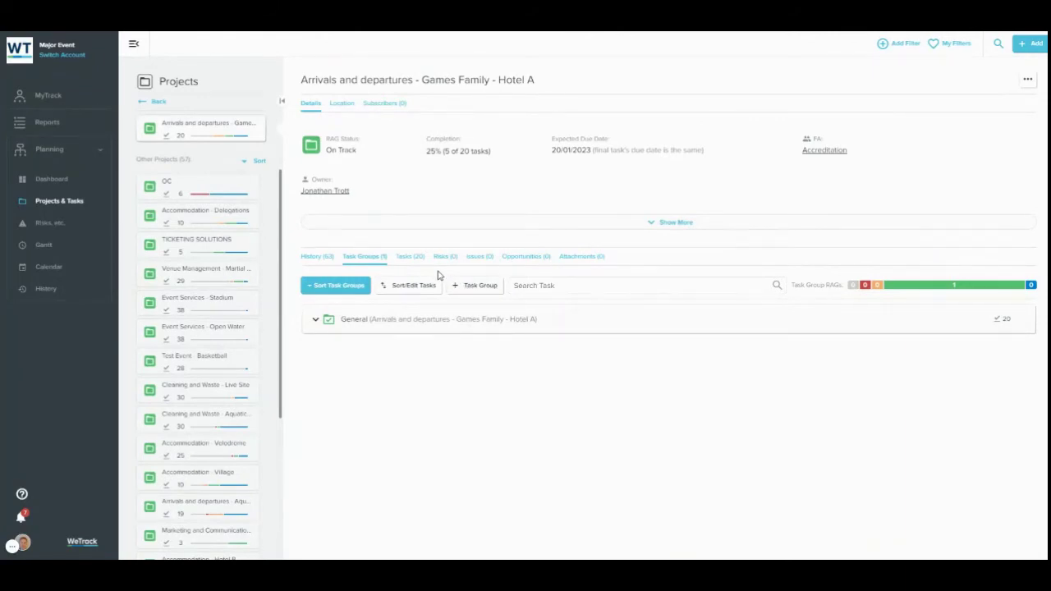
{"action": "left_click", "coordinate": [411, 257]}
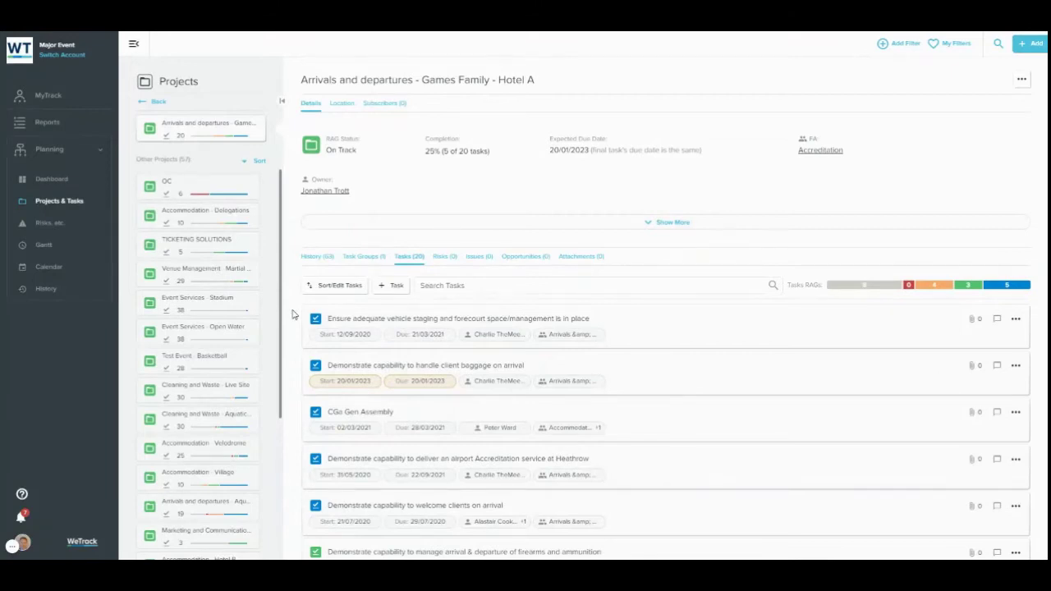
Open the task about adequate vehicle staging and forecourt space and examine its dependencies and sub-tasks.
{"action": "left_click", "coordinate": [648, 329]}
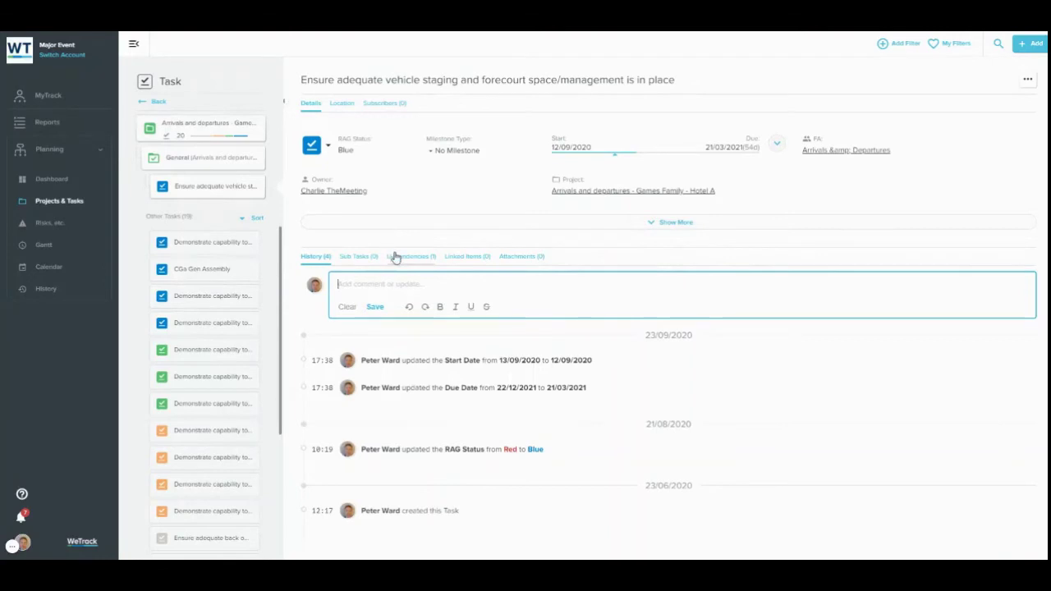
{"action": "left_click", "coordinate": [395, 257]}
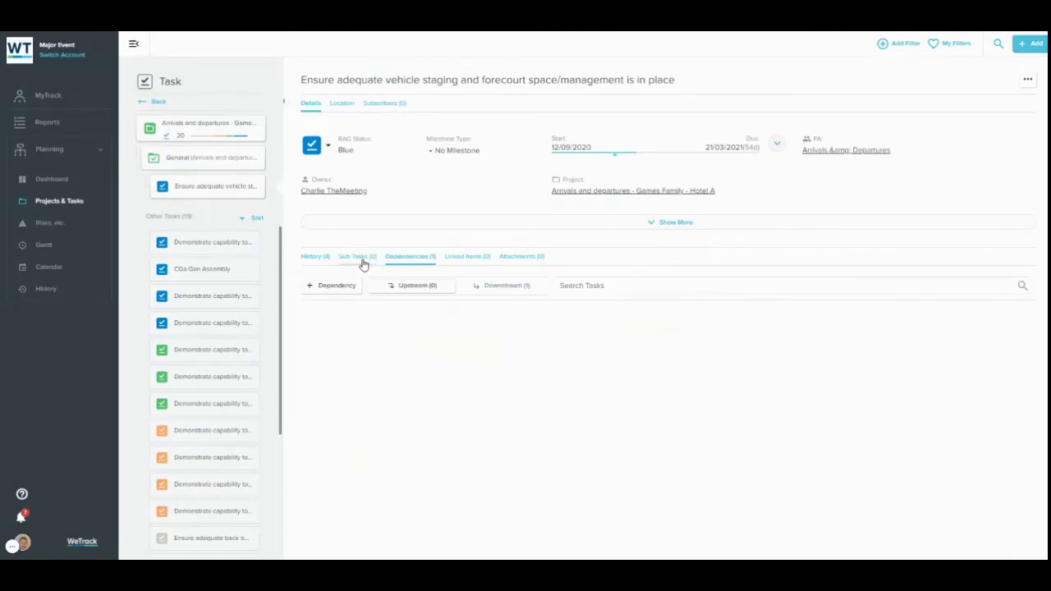
{"action": "left_click", "coordinate": [358, 257]}
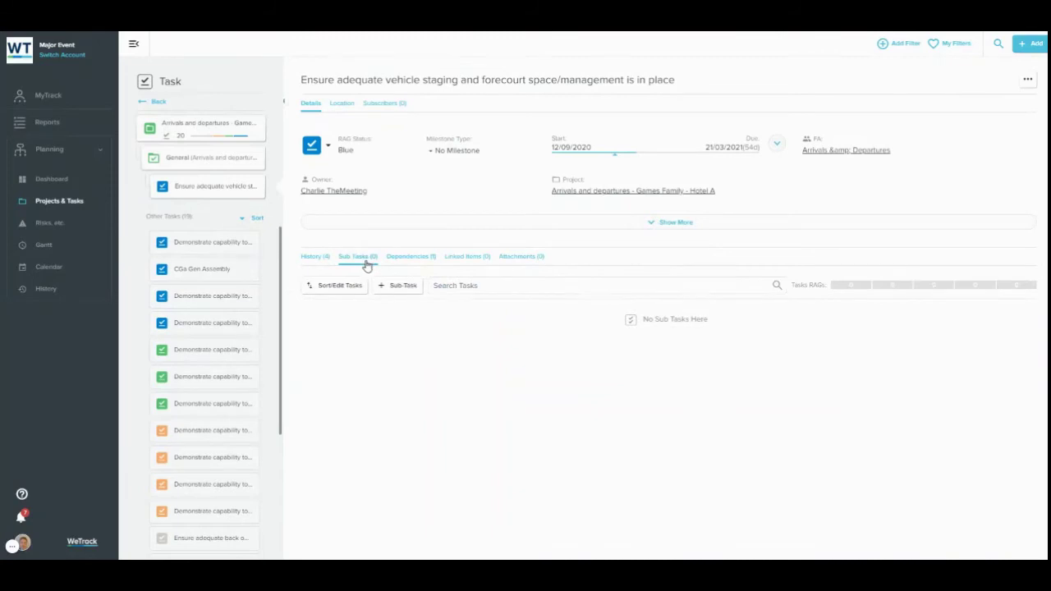
{"action": "left_click", "coordinate": [395, 294]}
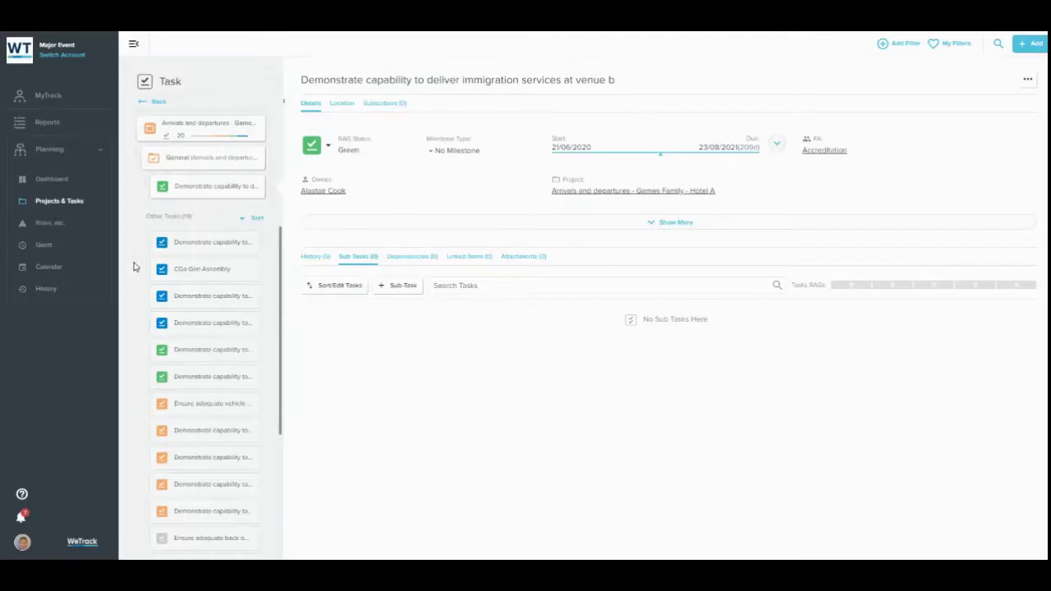
Try mentioning a colleague in a comment in the immigration services task's history, and discard the draft.
{"action": "left_click", "coordinate": [312, 257]}
{"action": "left_click", "coordinate": [358, 284]}
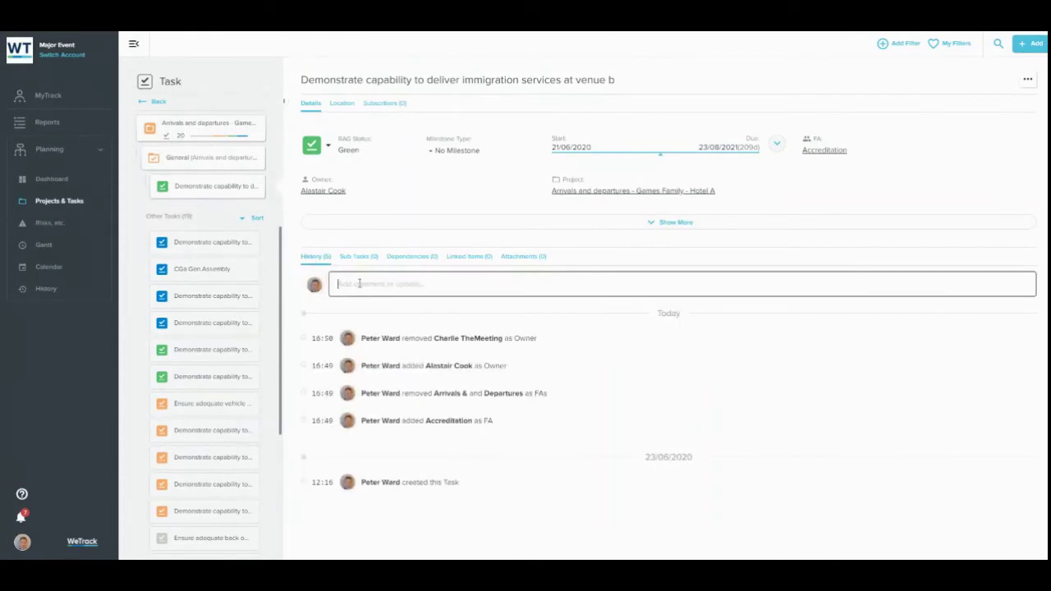
{"action": "type", "text": "@Alex"}
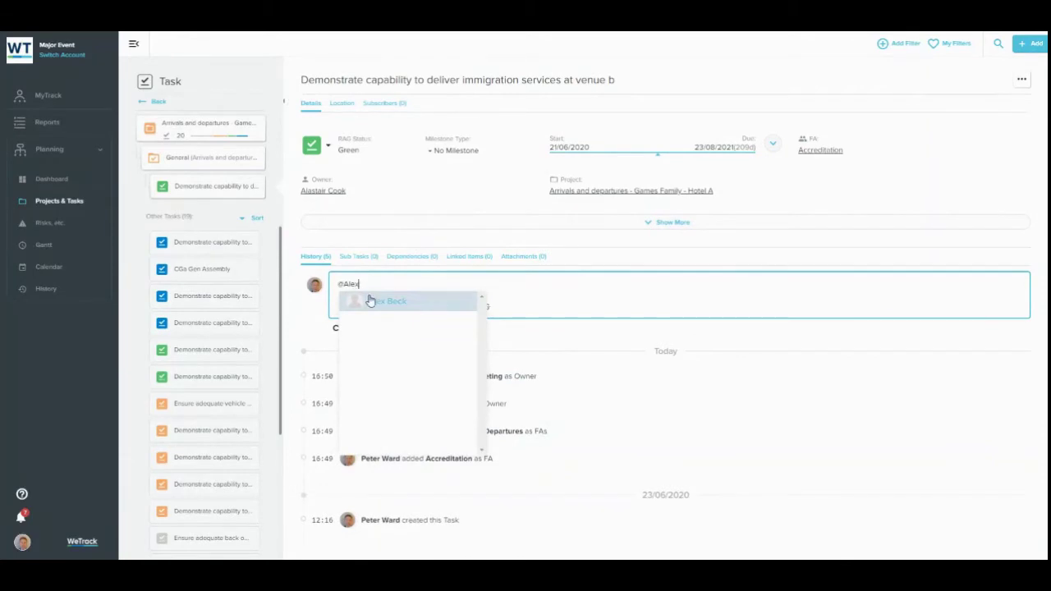
{"action": "left_click", "coordinate": [371, 300]}
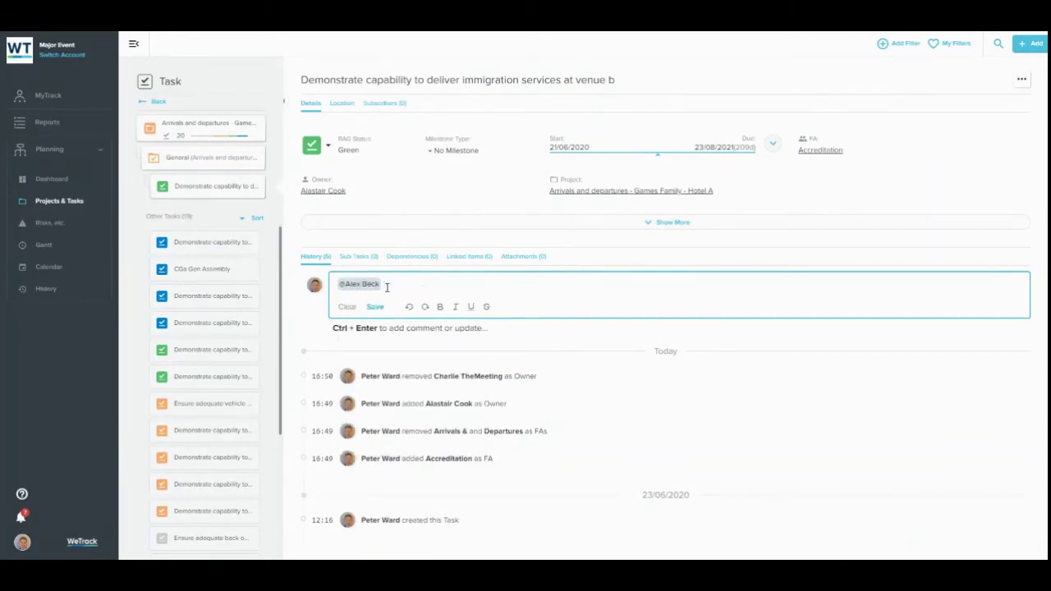
{"action": "key", "text": "BackSpace"}
{"action": "left_click", "coordinate": [289, 273]}
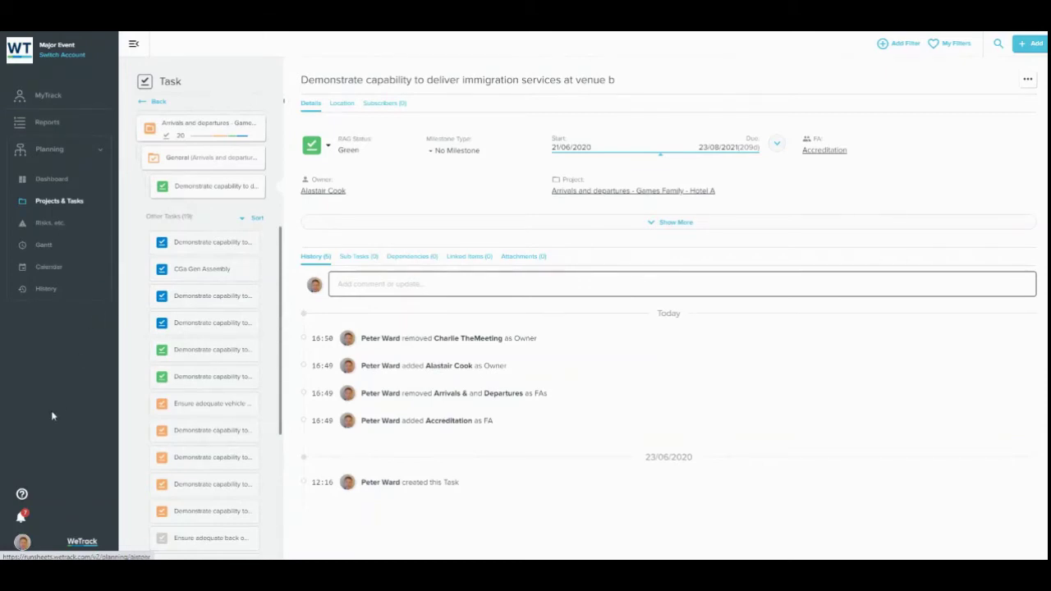
{"action": "left_click", "coordinate": [22, 494]}
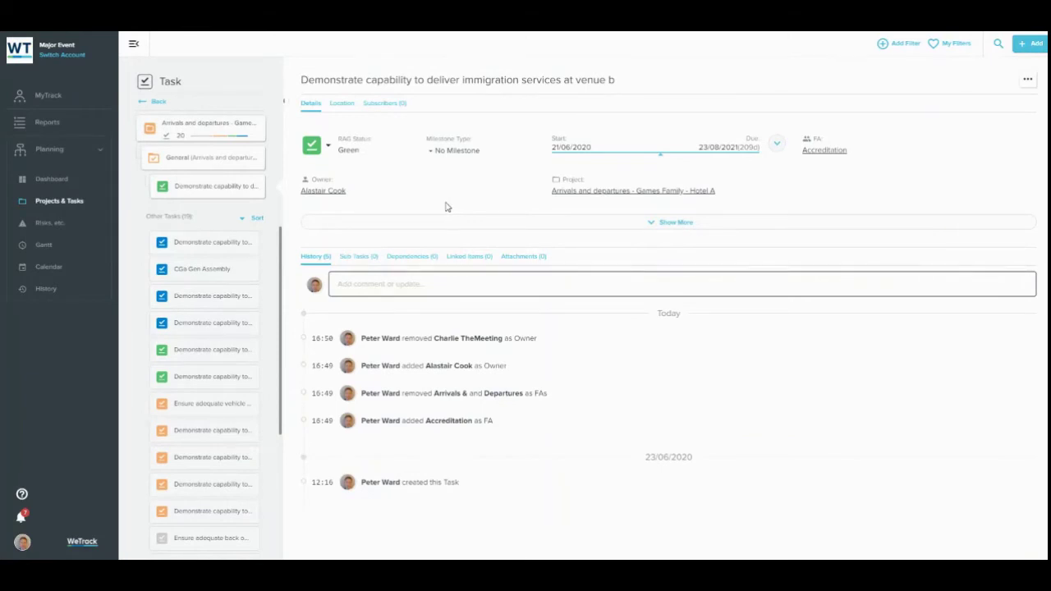
Set the immigration services task's RAG status to Amber with the comment "slipping behind".
{"action": "left_click", "coordinate": [315, 149]}
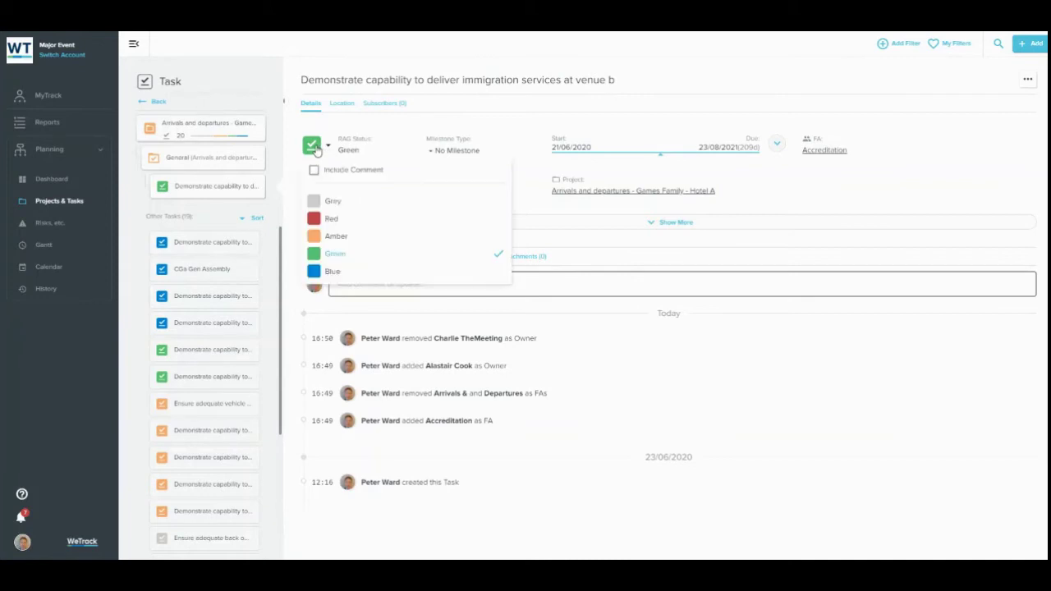
{"action": "left_click", "coordinate": [395, 238]}
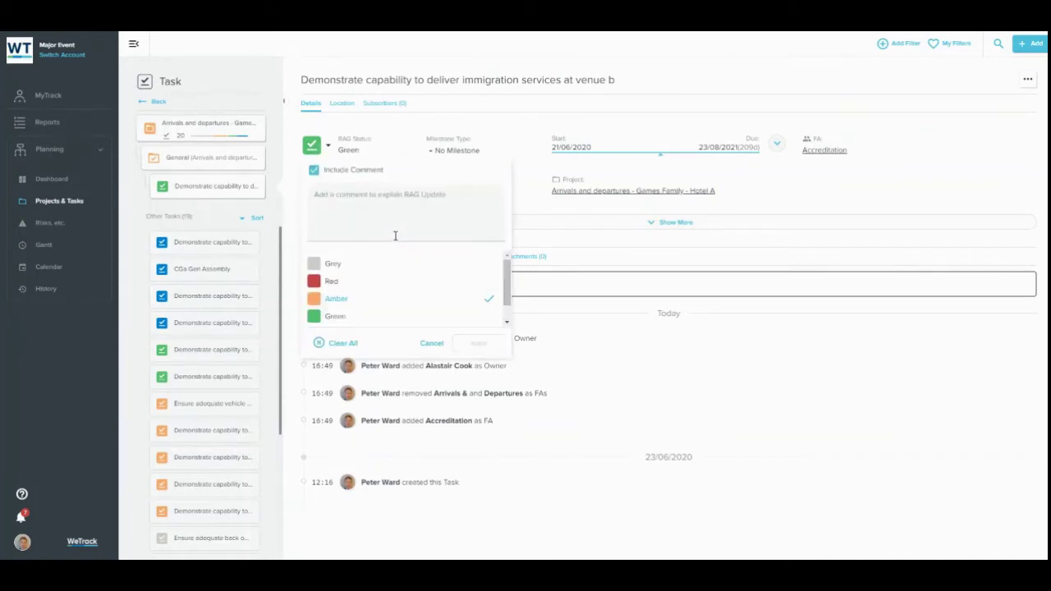
{"action": "type", "text": "slipping be"}
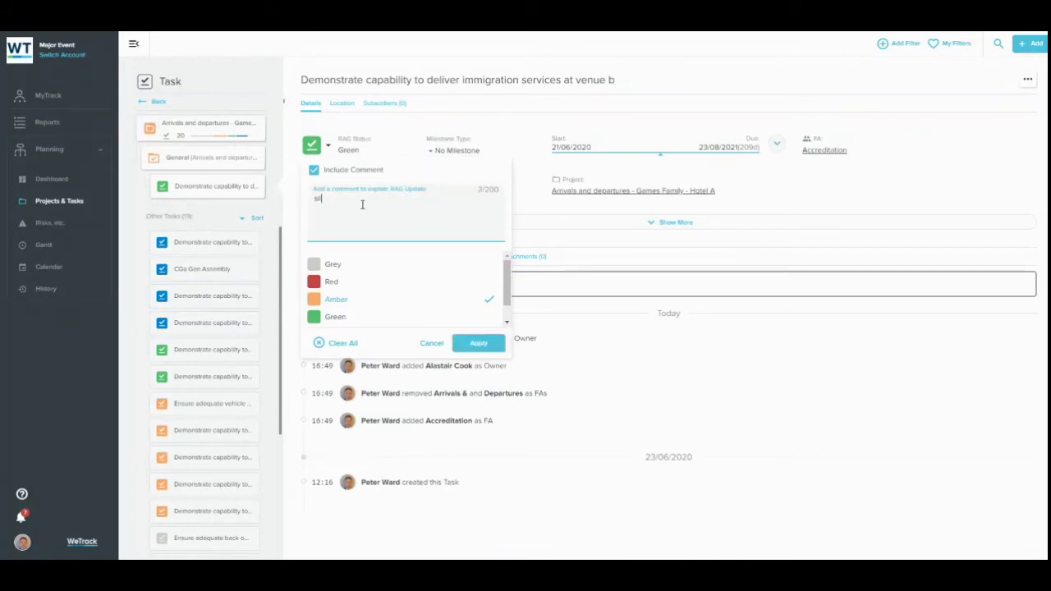
{"action": "type", "text": "hind"}
{"action": "left_click", "coordinate": [469, 345]}
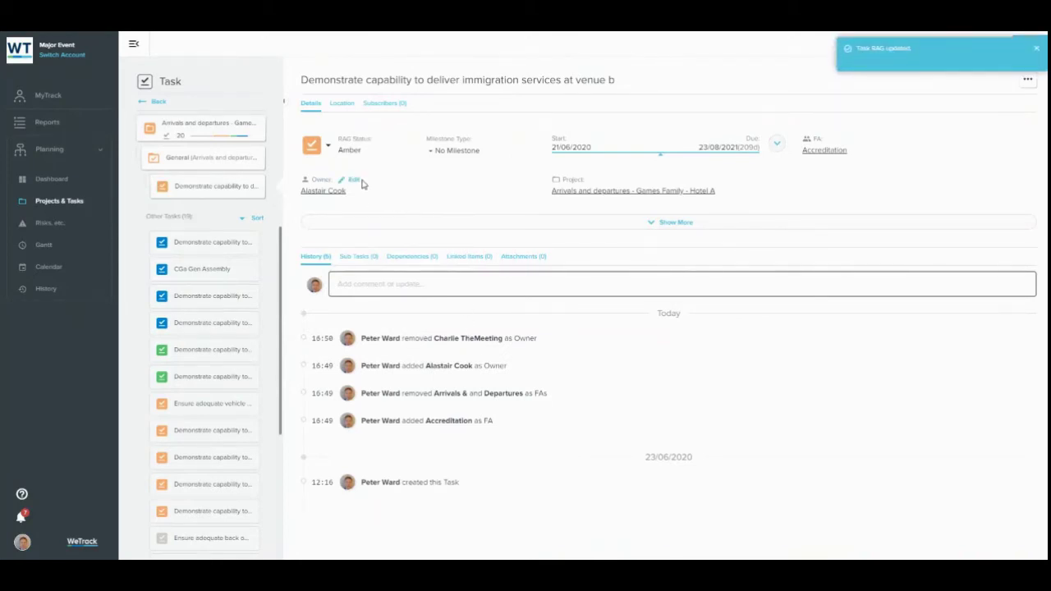
{"action": "left_click", "coordinate": [355, 181]}
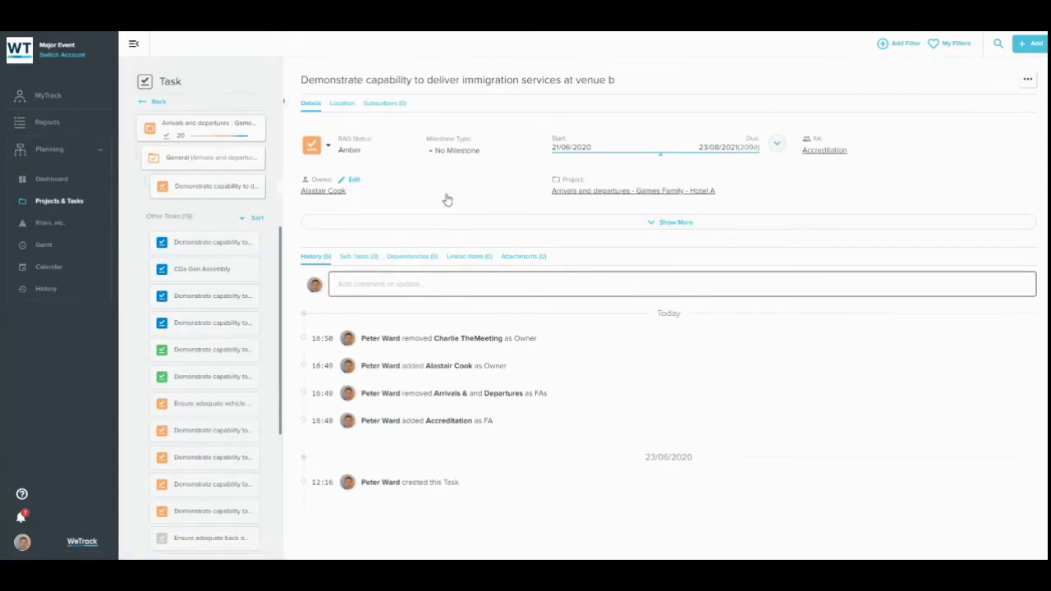
{"action": "left_click", "coordinate": [429, 153]}
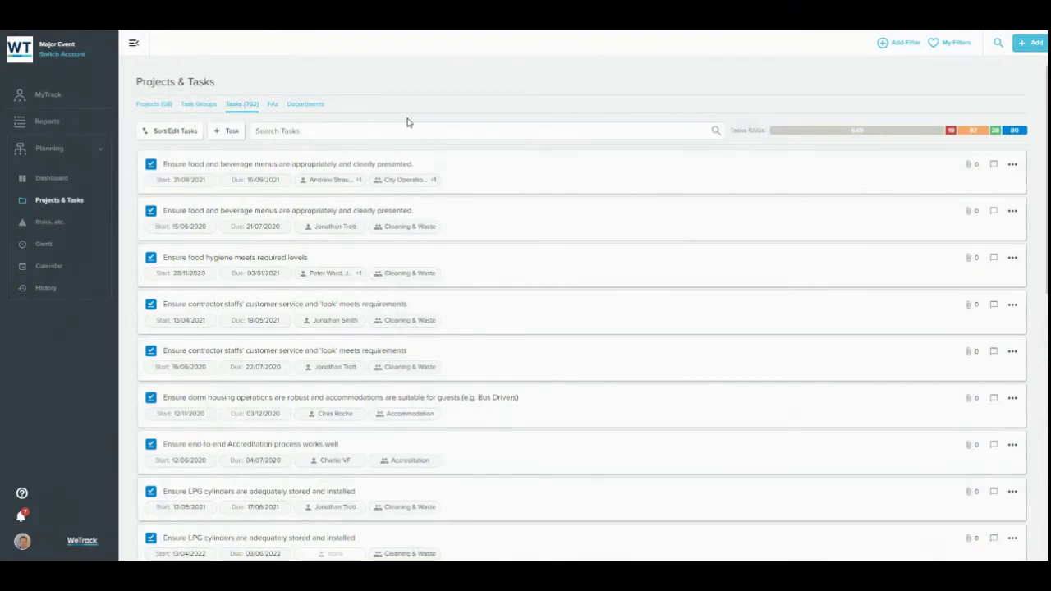
Set the due date of the first food and beverage menus task in the list to 18/09/2021.
{"action": "left_click", "coordinate": [275, 186]}
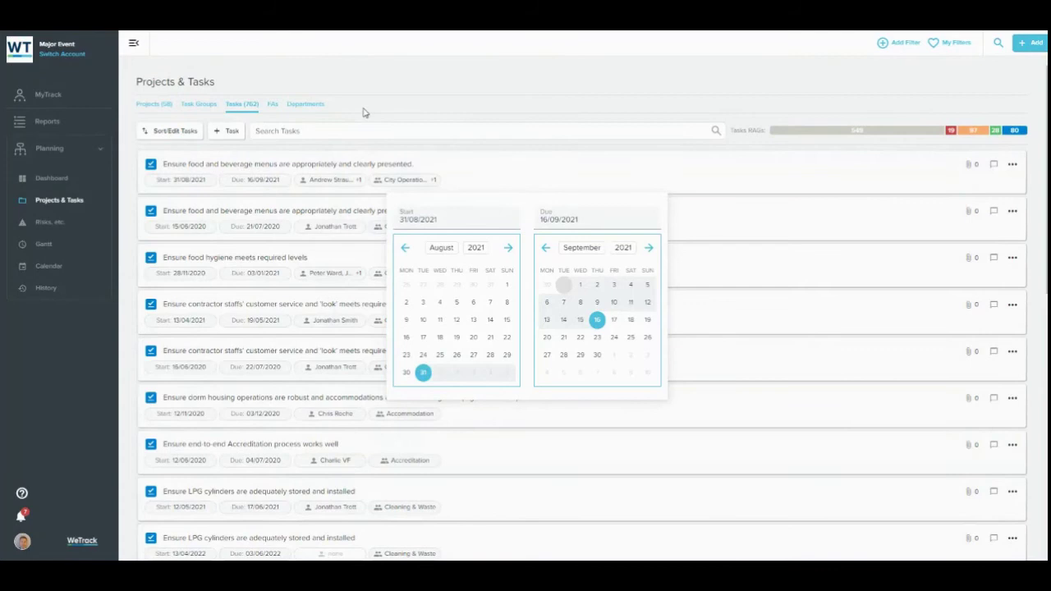
{"action": "left_click", "coordinate": [629, 320]}
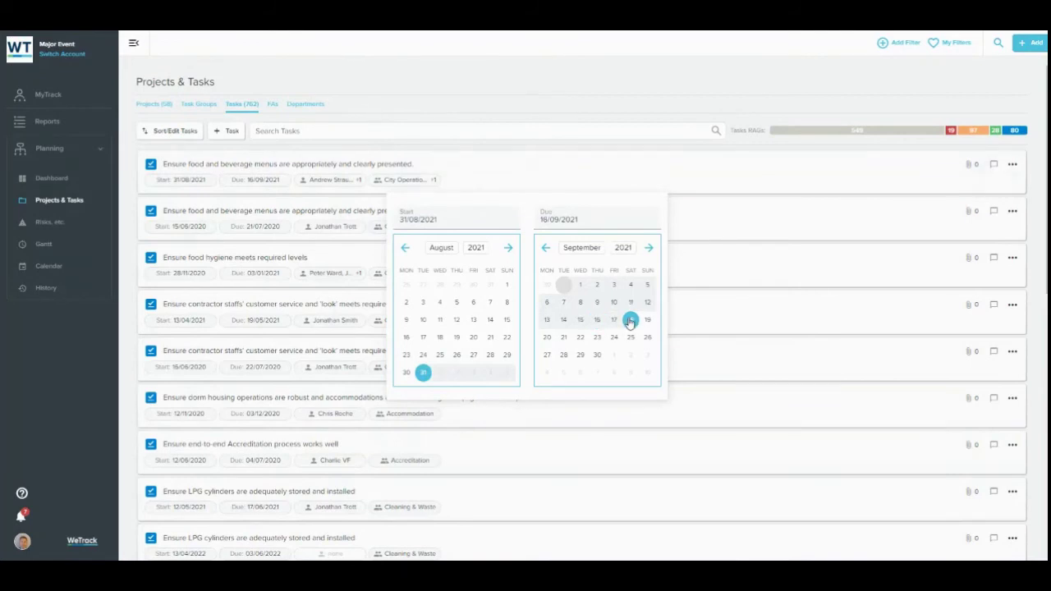
{"action": "left_click", "coordinate": [474, 115]}
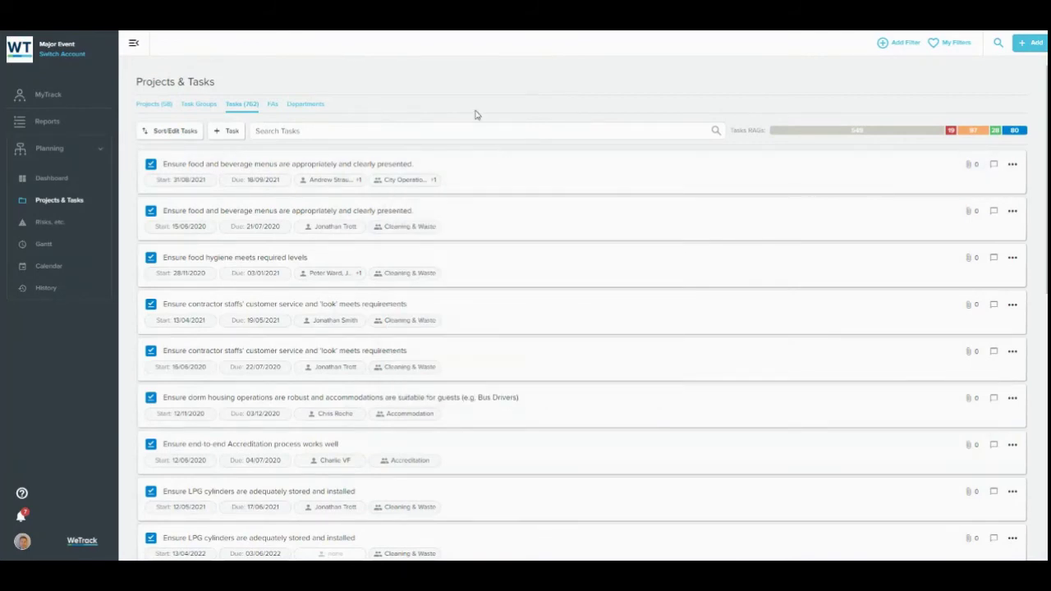
Open the title of the first food and beverage menus task for inline editing and save it.
{"action": "left_click", "coordinate": [429, 164]}
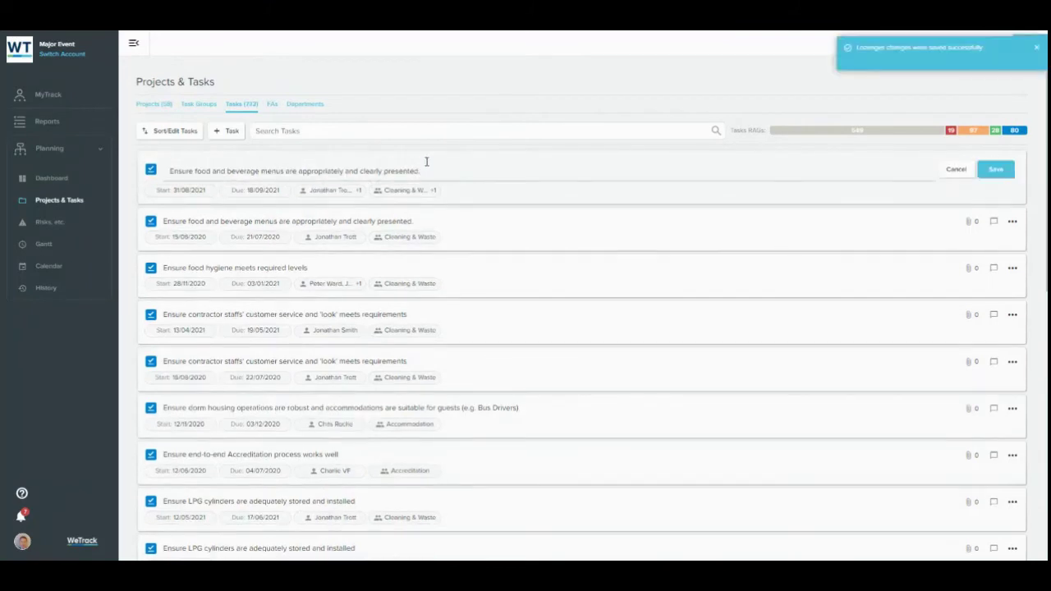
{"action": "left_click", "coordinate": [995, 169]}
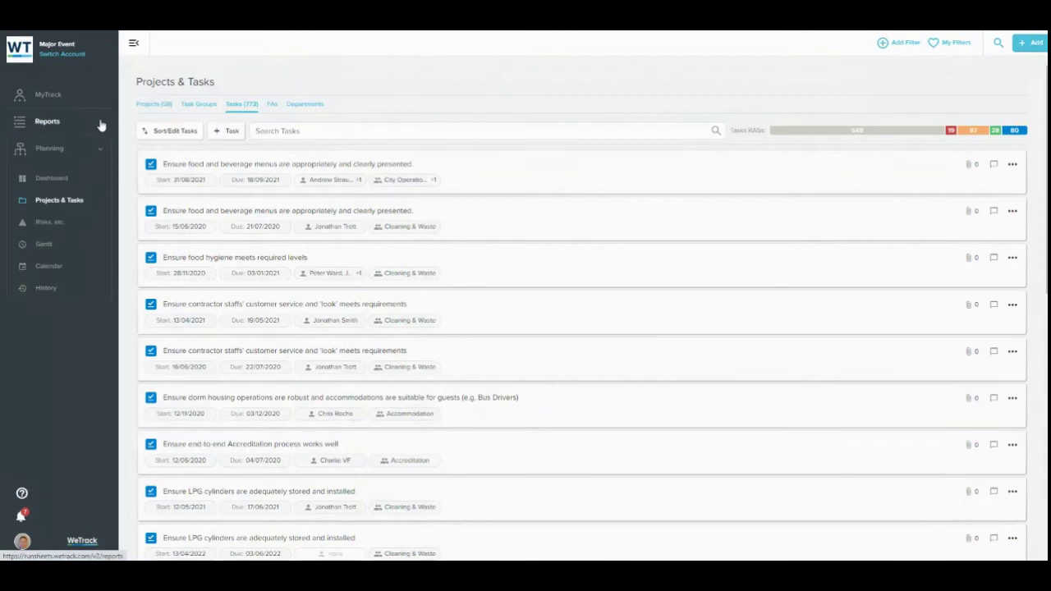
Start building a new report with its section set to the Planning module and the Tasks report type.
{"action": "left_click", "coordinate": [100, 125]}
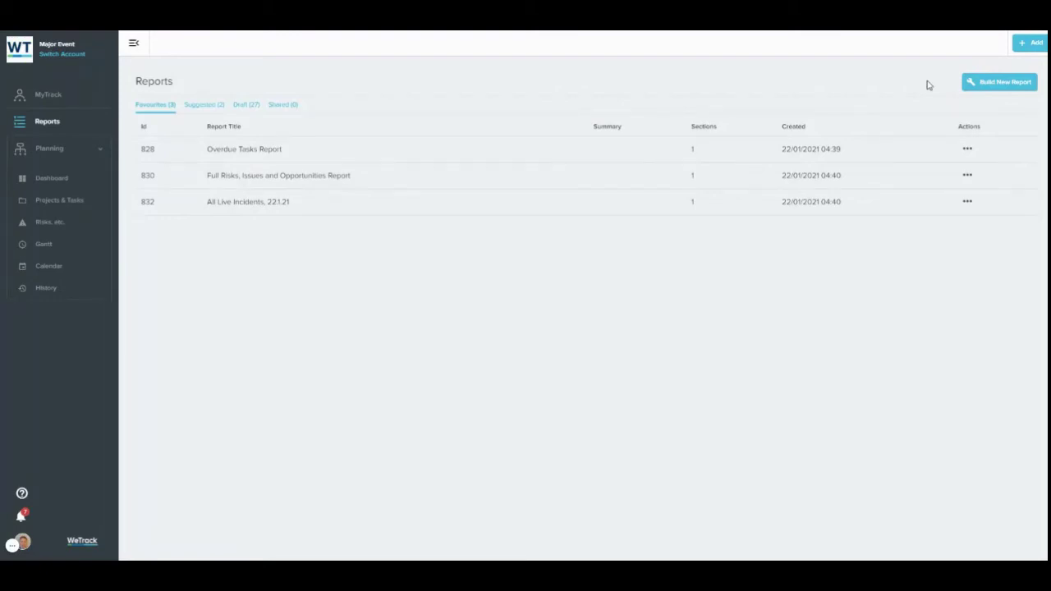
{"action": "left_click", "coordinate": [1002, 82]}
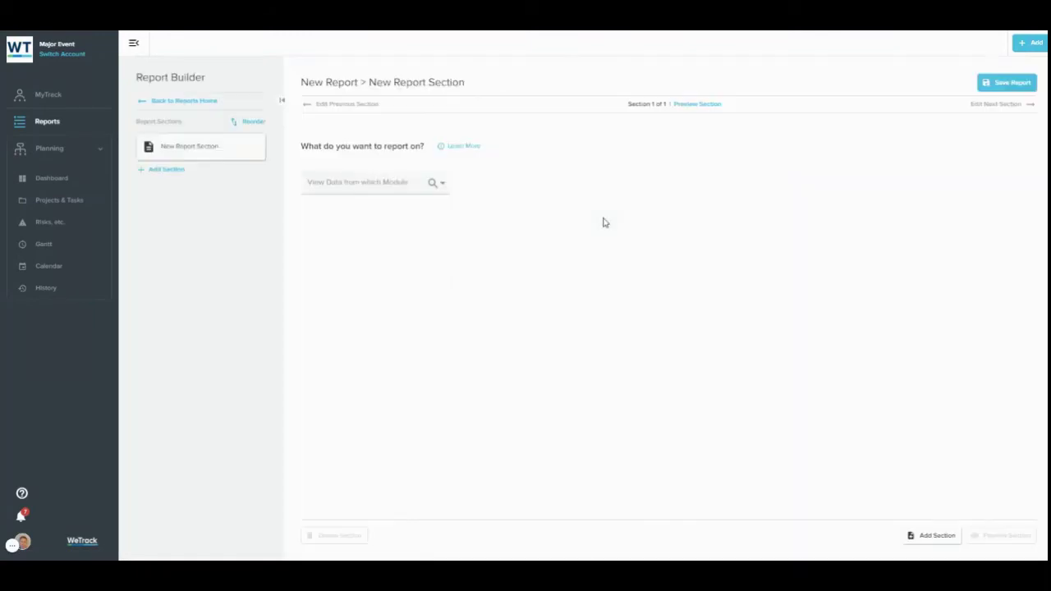
{"action": "left_click", "coordinate": [401, 187]}
{"action": "left_click", "coordinate": [368, 227]}
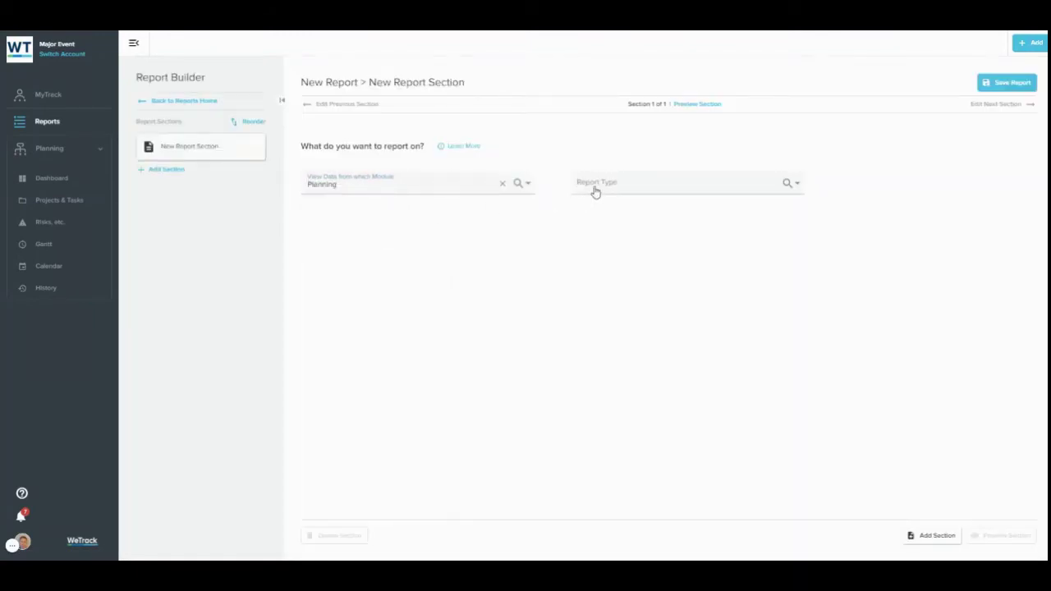
{"action": "left_click", "coordinate": [594, 188]}
{"action": "scroll", "coordinate": [627, 265], "scroll_direction": "down", "scroll_amount": 3}
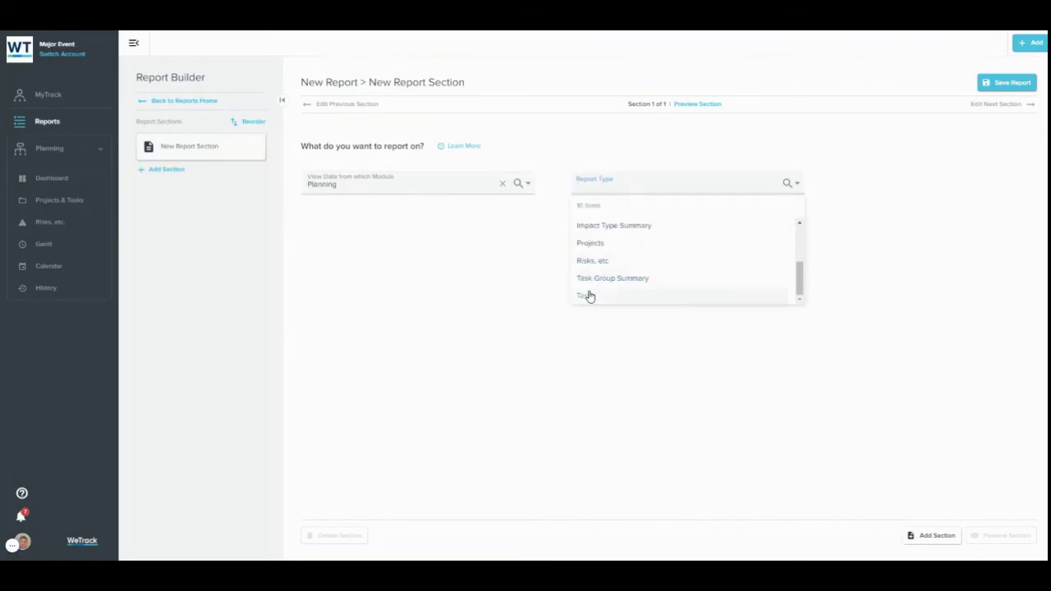
{"action": "left_click", "coordinate": [588, 295]}
Filter the report section to tasks with an Amber Task RAG.
{"action": "left_click", "coordinate": [329, 237]}
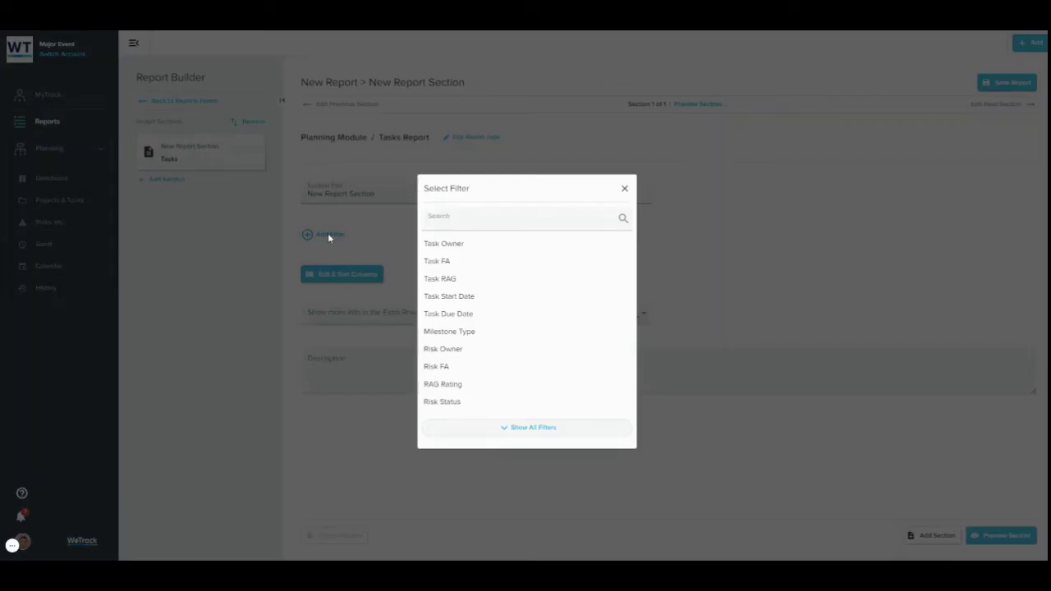
{"action": "left_click", "coordinate": [434, 277]}
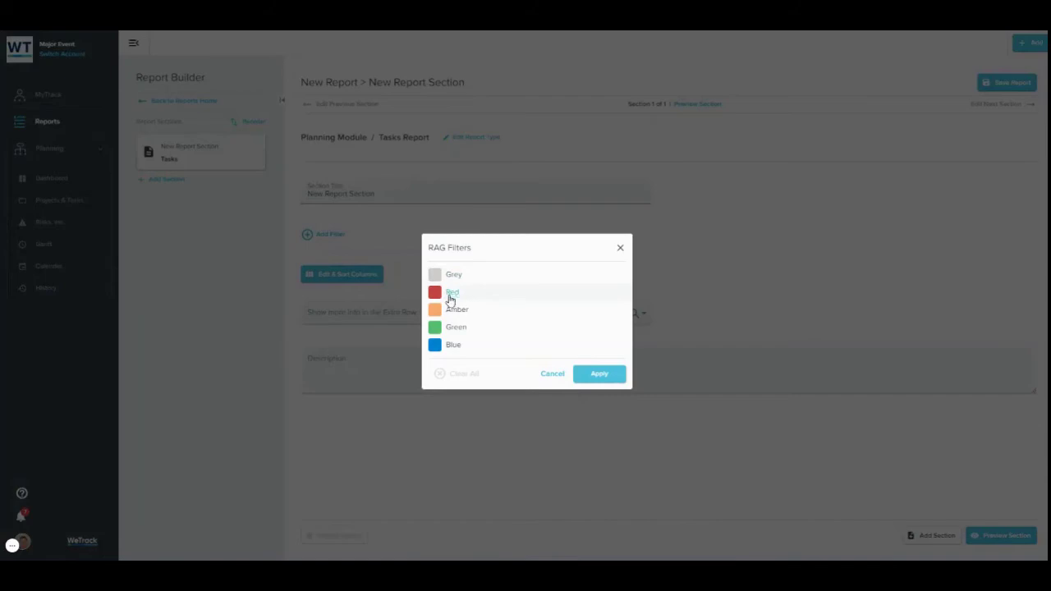
{"action": "left_click", "coordinate": [454, 309]}
{"action": "left_click", "coordinate": [595, 374]}
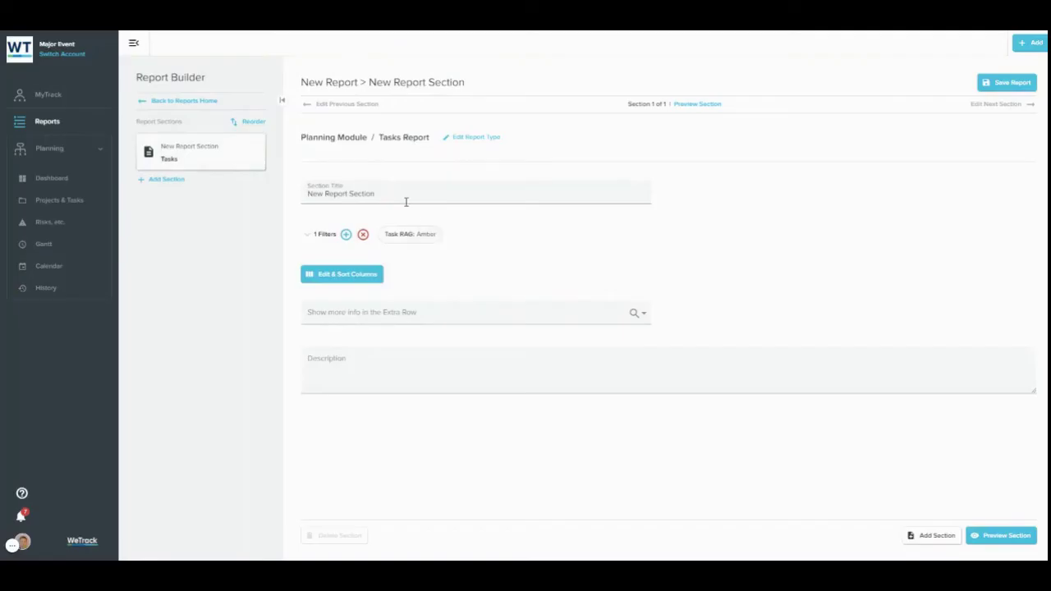
Title the report section "Amber Tasks" and preview it.
{"action": "left_click", "coordinate": [311, 193]}
{"action": "key", "text": "ctrl+a"}
{"action": "type", "text": "N"}
{"action": "key", "text": "BackSpace"}
{"action": "type", "text": "Amber Tasks"}
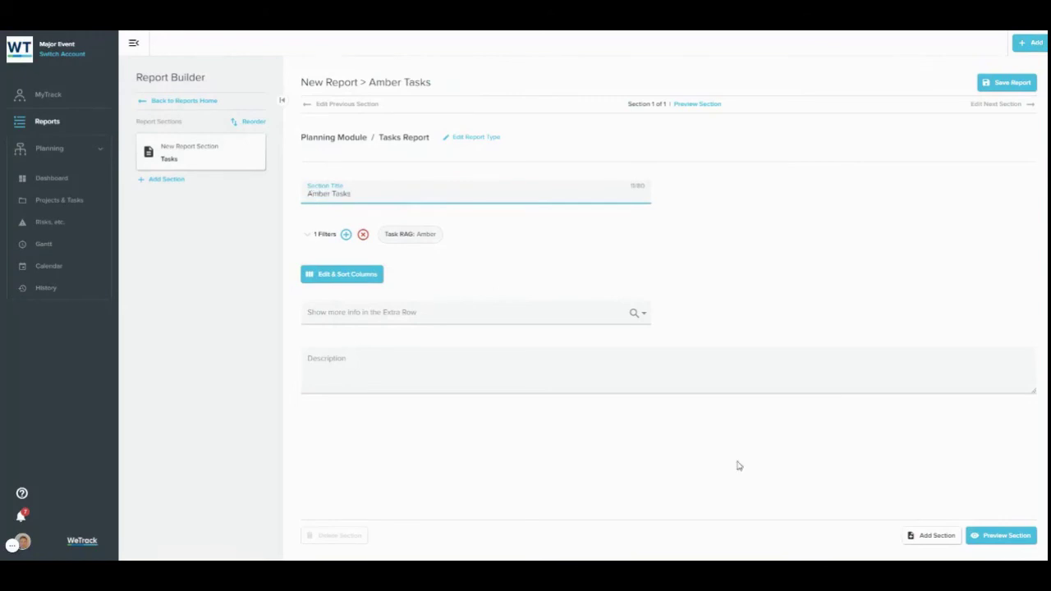
{"action": "left_click", "coordinate": [988, 542]}
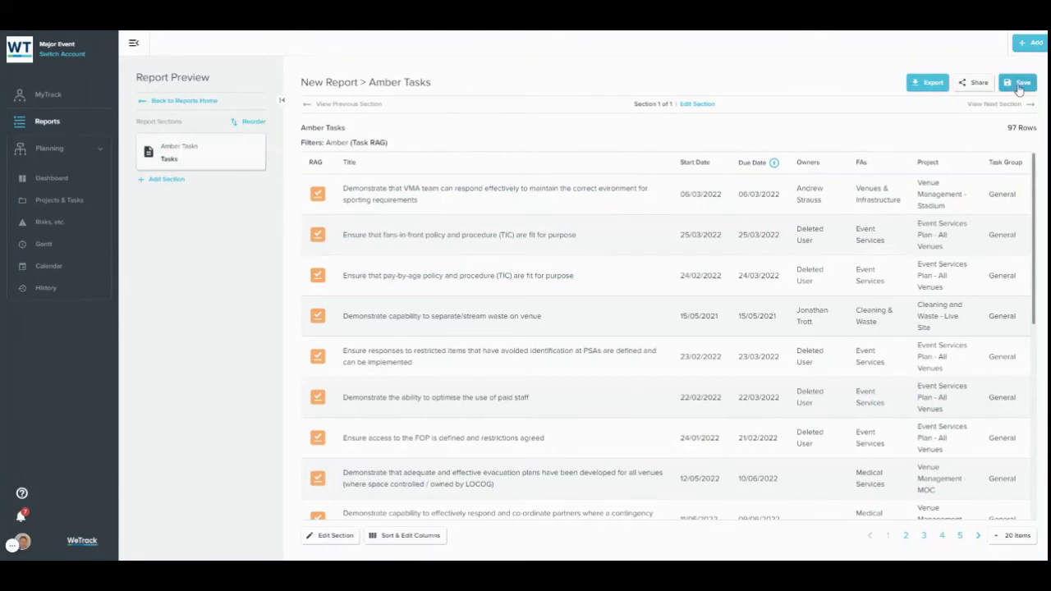
Open the report's sharing settings and enter the title "Amber Tasks" and the description "description here".
{"action": "left_click", "coordinate": [977, 85]}
{"action": "left_click_drag", "start_coordinate": [530, 222], "coordinate": [397, 232]}
{"action": "key", "text": "BackSpace"}
{"action": "type", "text": "Am"}
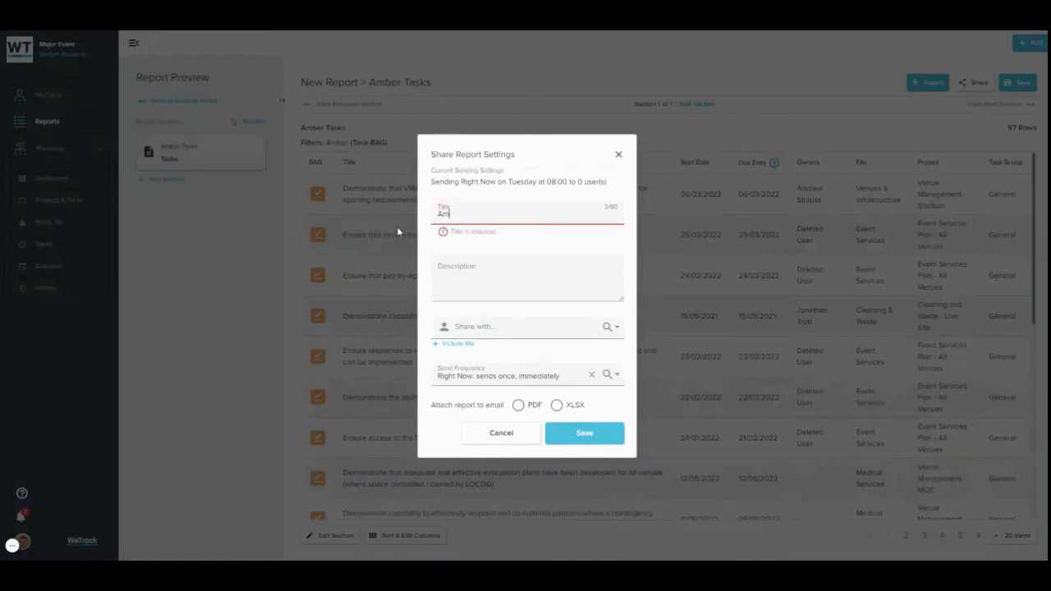
{"action": "type", "text": "ber Tasks"}
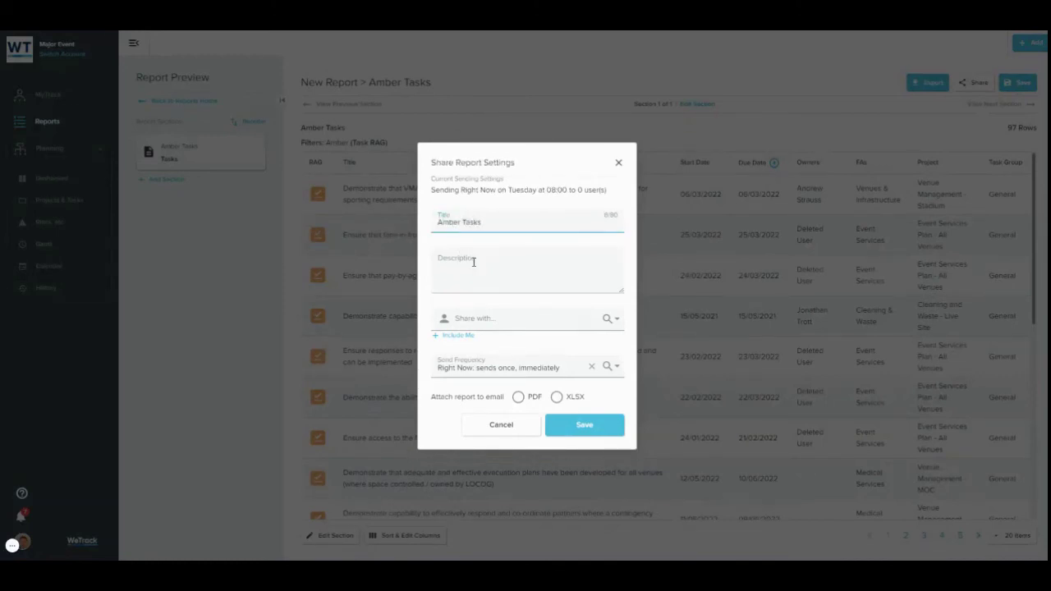
{"action": "left_click", "coordinate": [475, 263]}
{"action": "type", "text": "description here"}
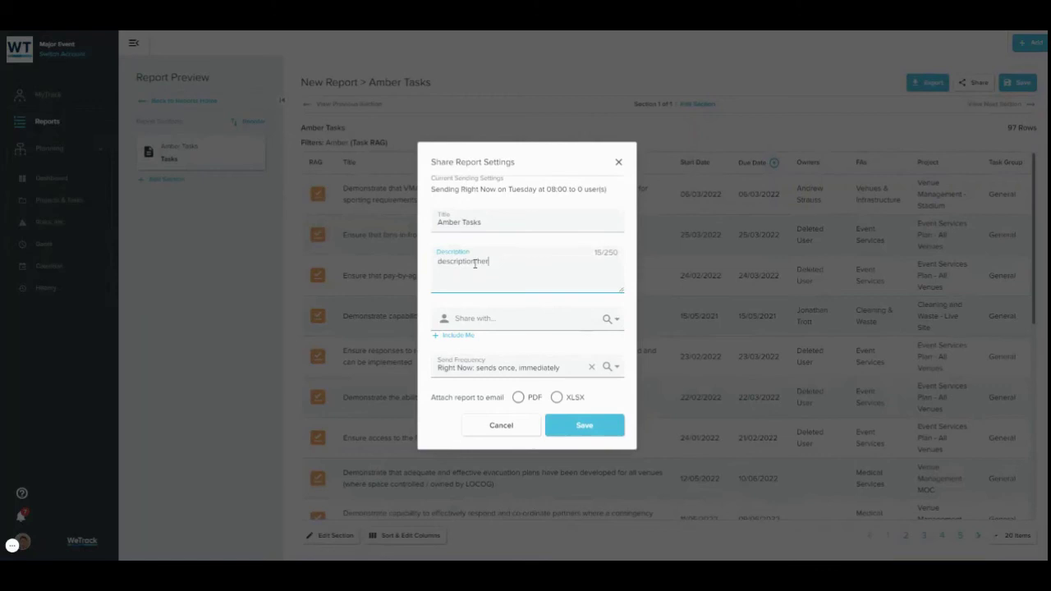
Set the shared report's send frequency to Weekly and attach it to the email as a PDF.
{"action": "left_click", "coordinate": [516, 367]}
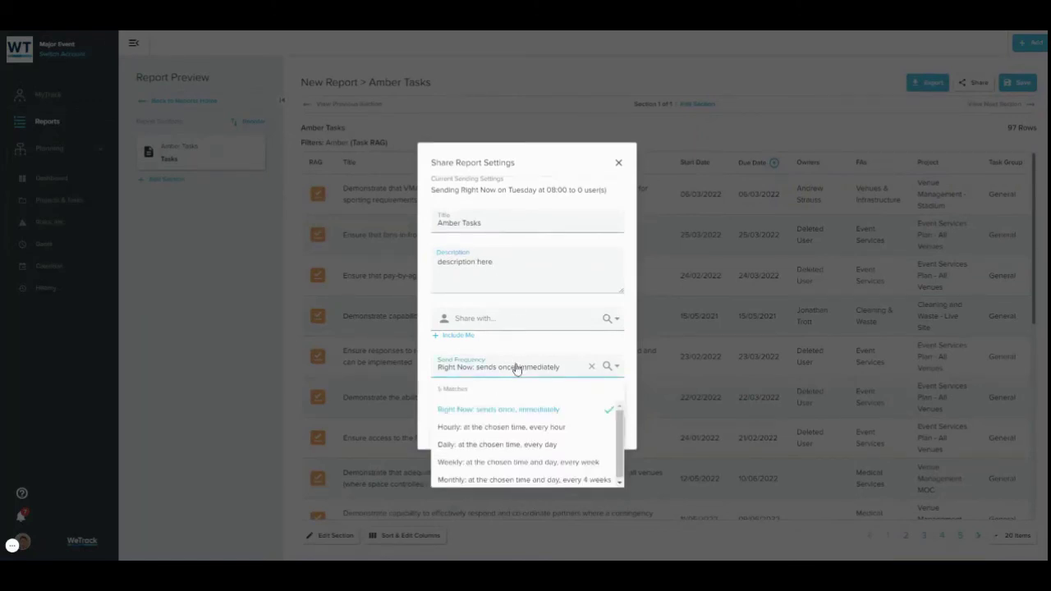
{"action": "left_click", "coordinate": [502, 462]}
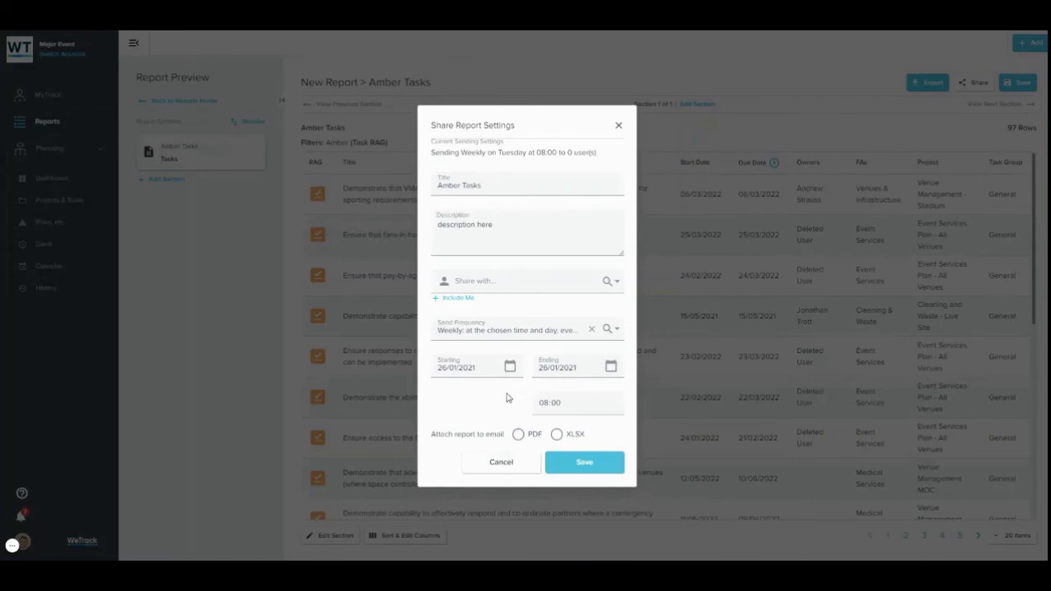
{"action": "left_click", "coordinate": [519, 435]}
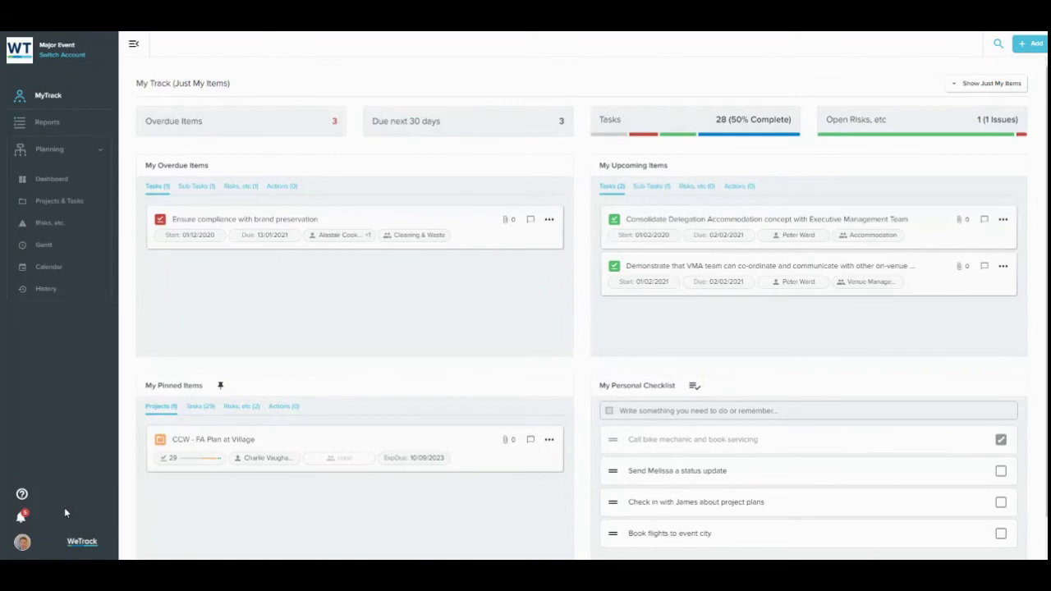
Clear the notification about ownership of the ECR, VCC, VSCC, VOC & MOC communications task, and close the notifications.
{"action": "left_click", "coordinate": [21, 517]}
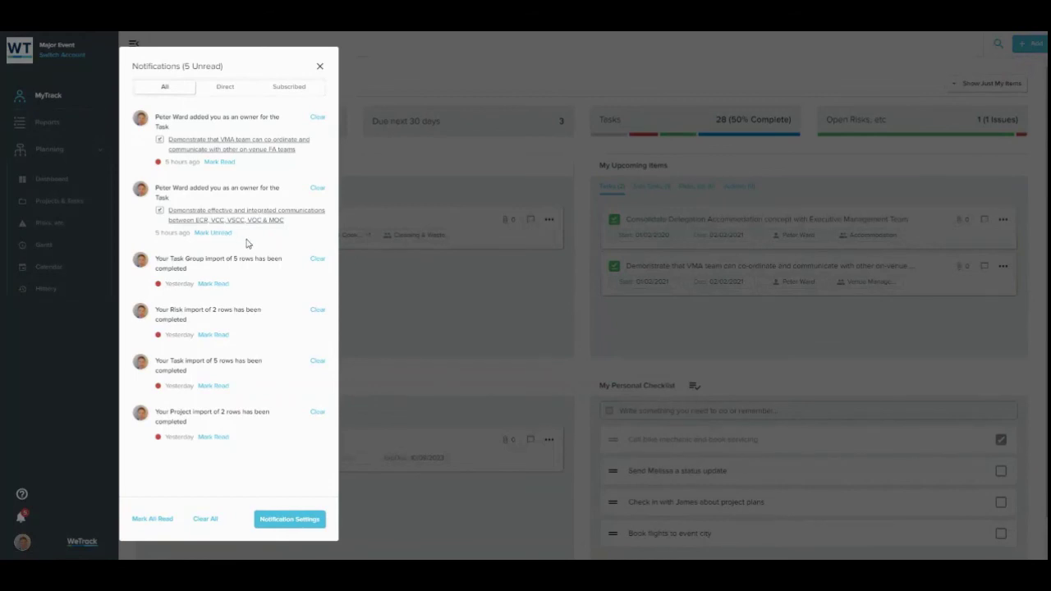
{"action": "left_click", "coordinate": [317, 189]}
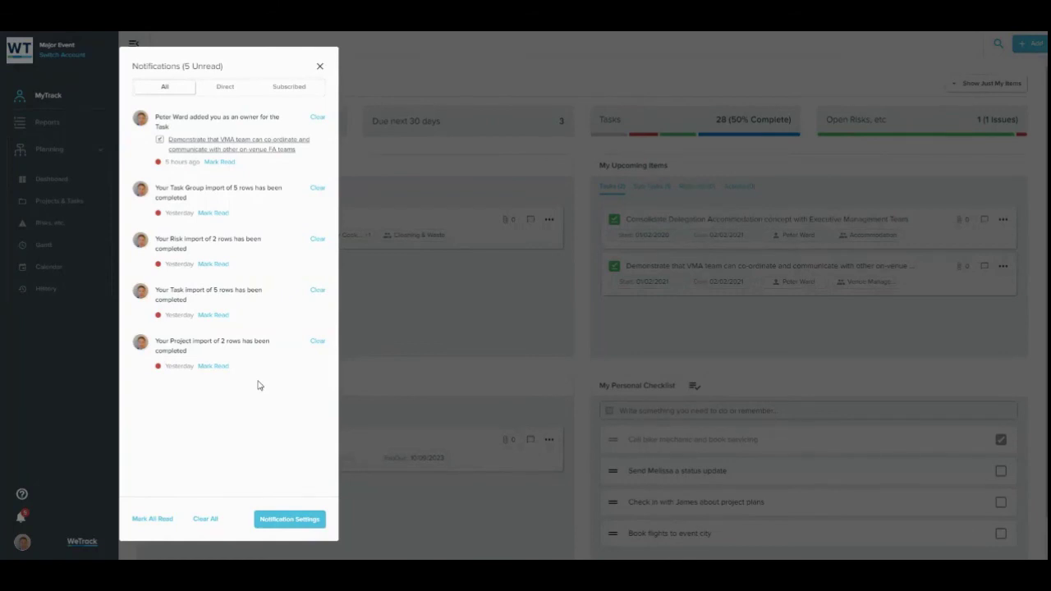
{"action": "left_click", "coordinate": [319, 65]}
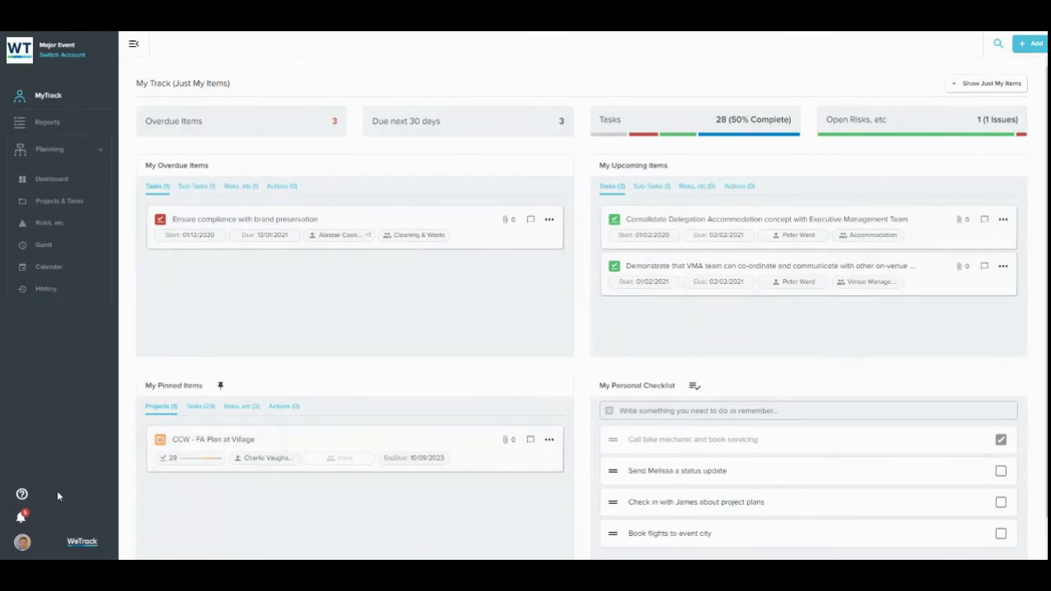
Open the Profile page of the personal preferences to view the user's settings.
{"action": "left_click", "coordinate": [23, 495]}
{"action": "left_click", "coordinate": [23, 544]}
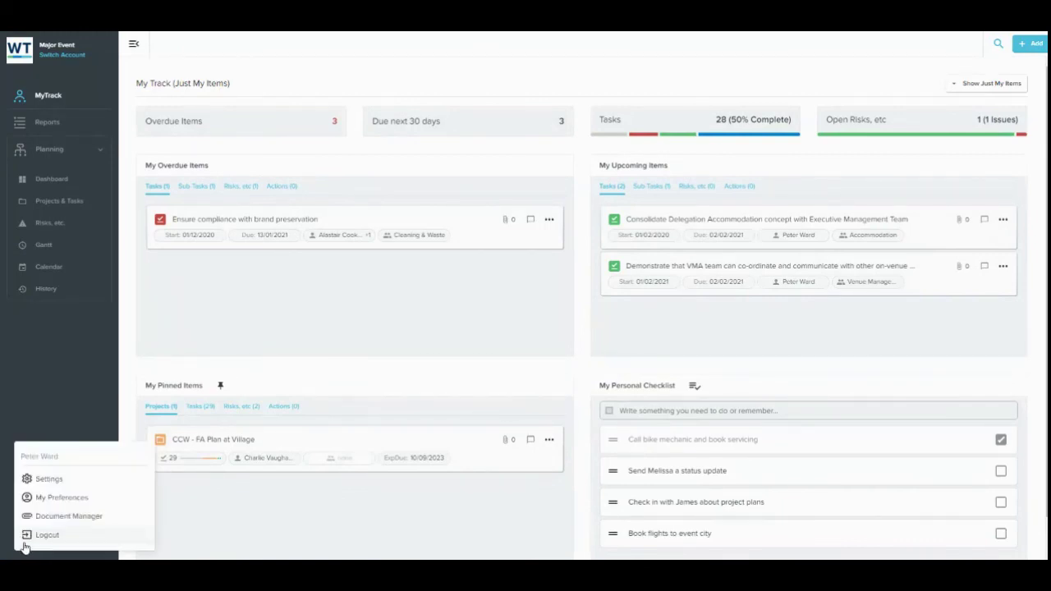
{"action": "left_click", "coordinate": [59, 500]}
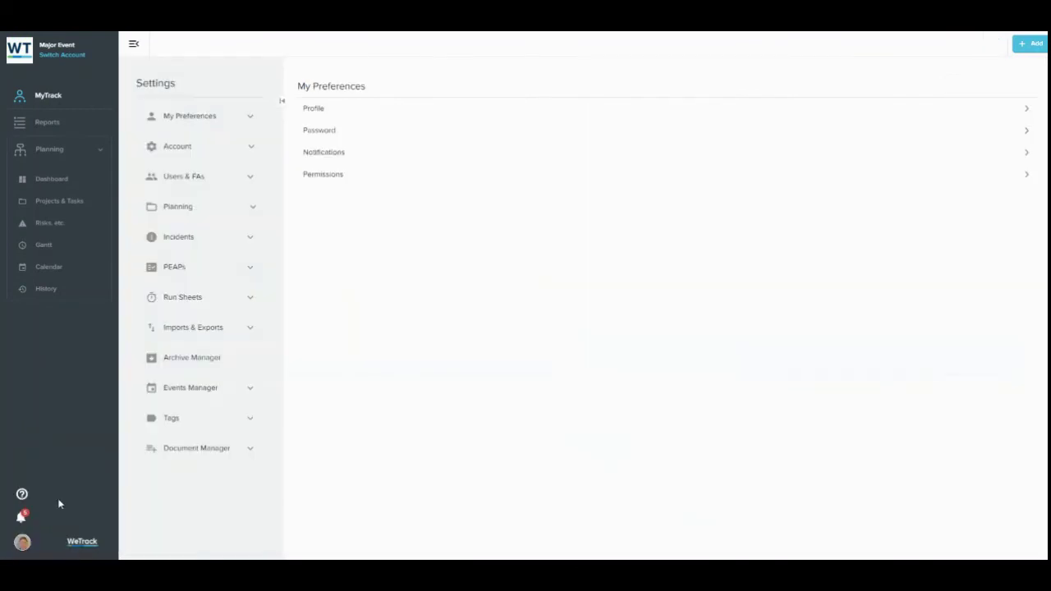
{"action": "left_click", "coordinate": [334, 110]}
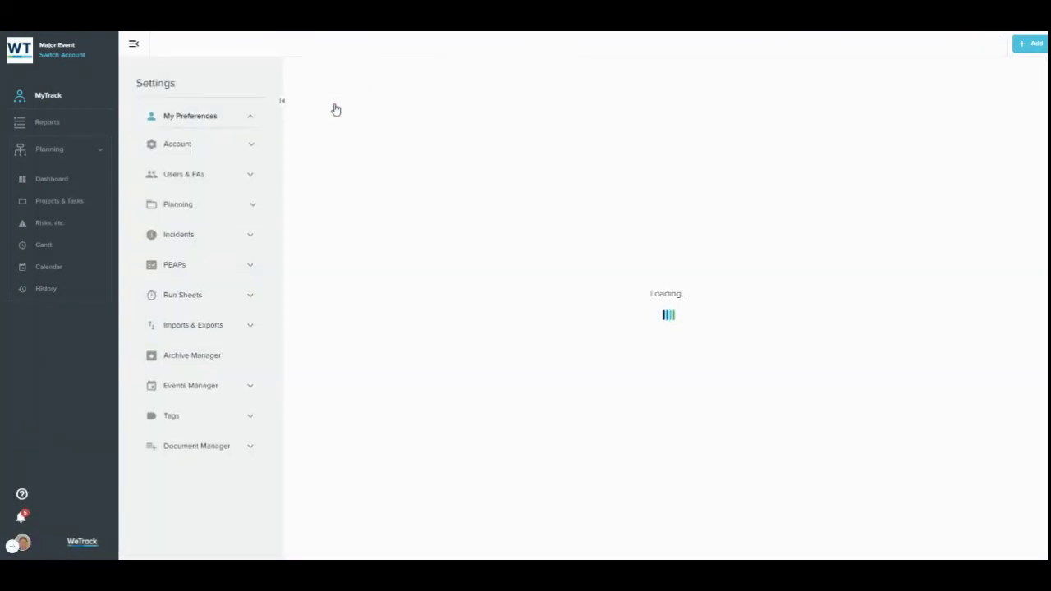